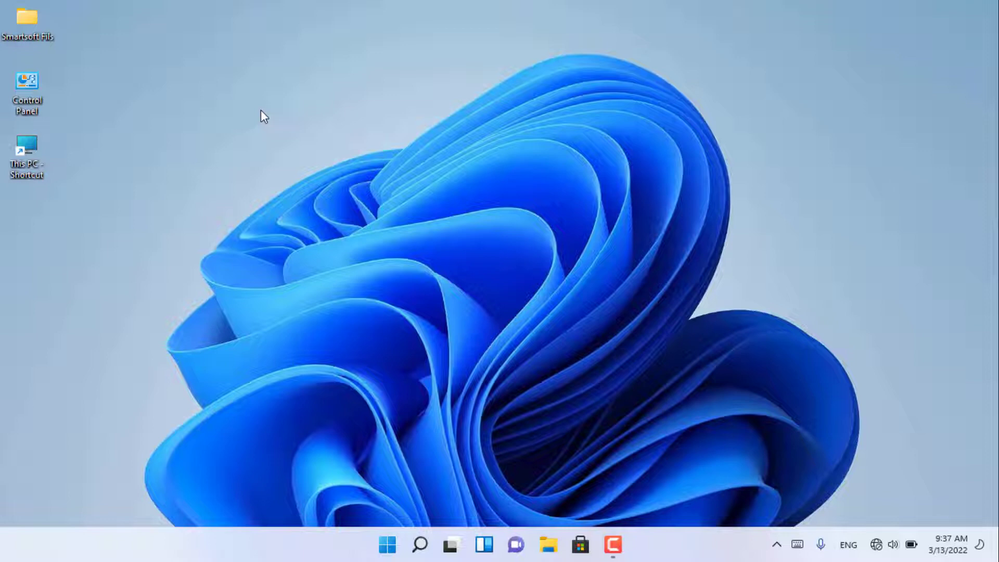
- Maximize the Cover folder window and select its full folder path
key(F9)
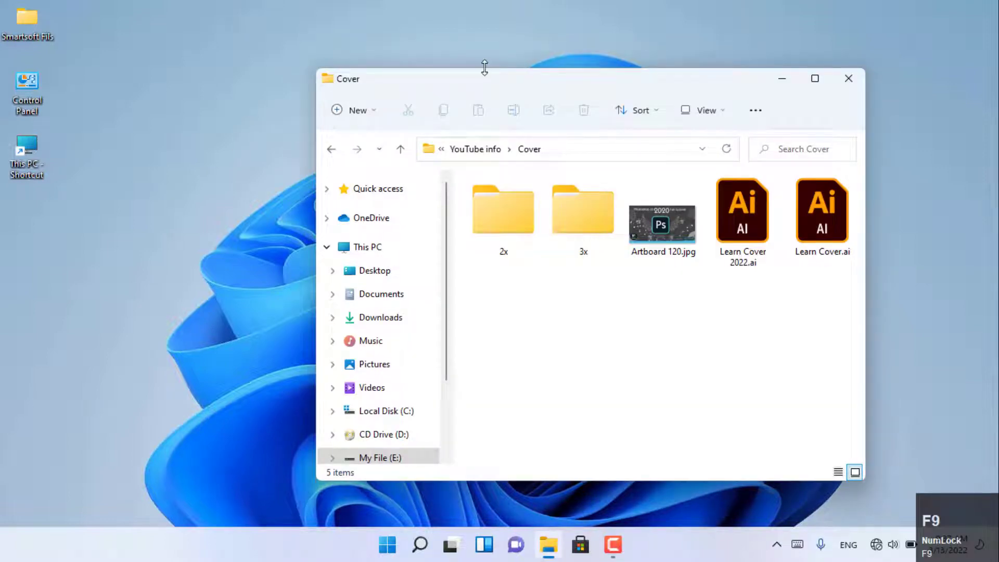
drag(486, 77, 505, 78)
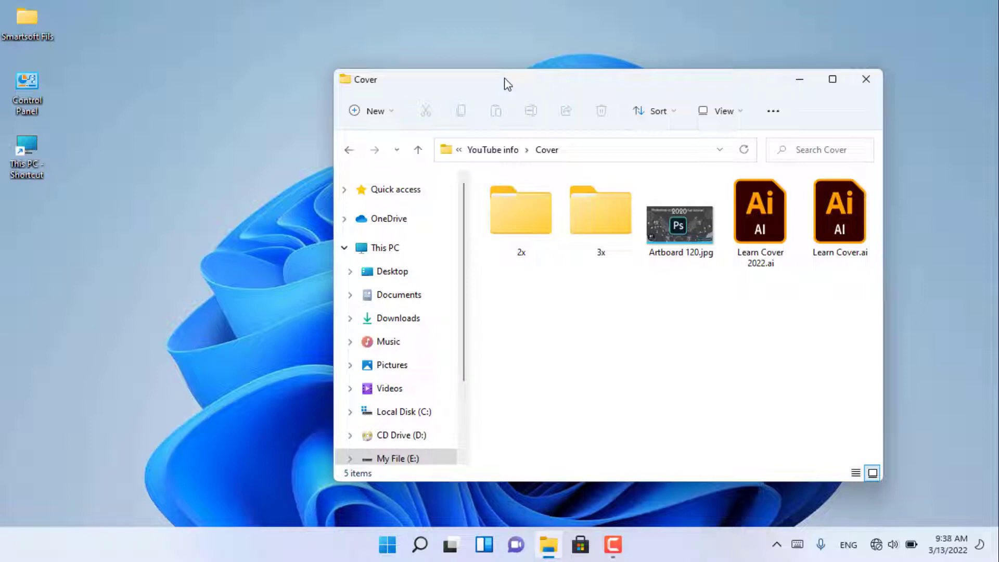
drag(504, 78, 607, 69)
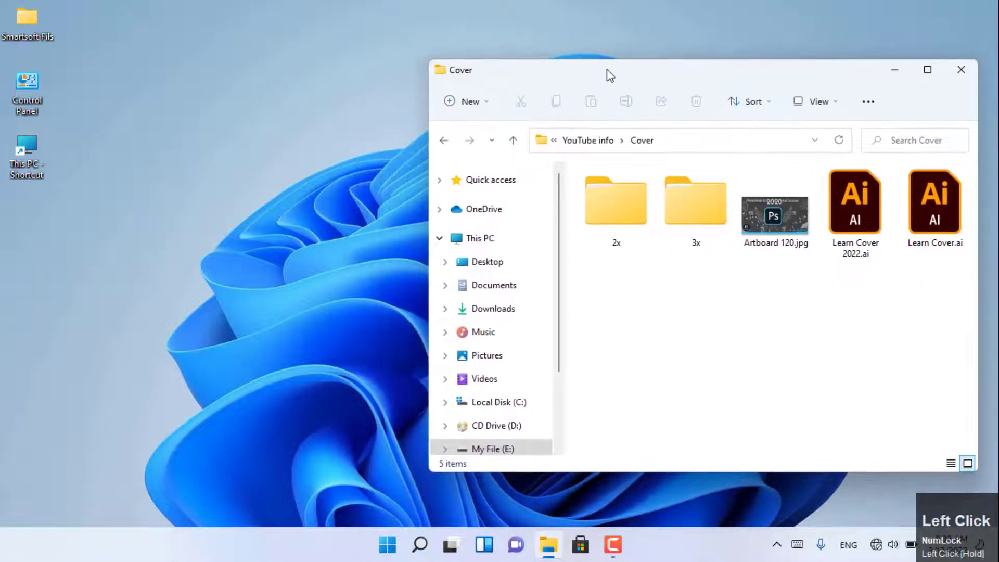
click(714, 142)
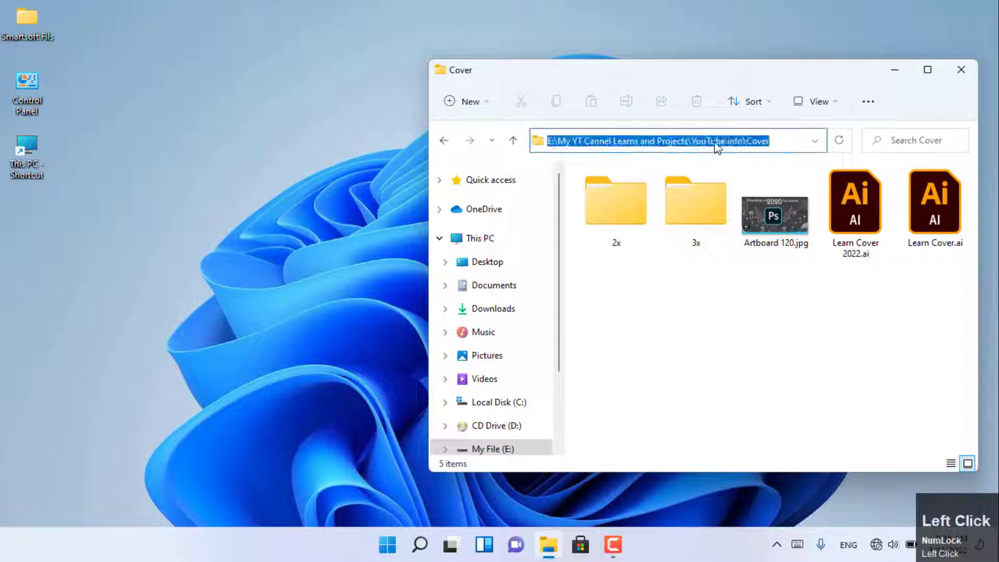
click(927, 73)
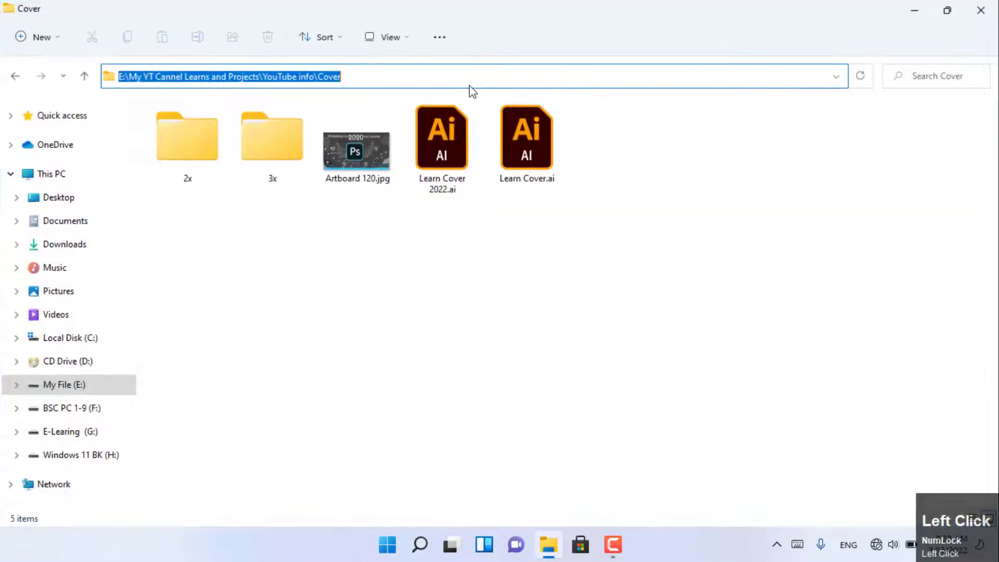
drag(365, 75, 117, 82)
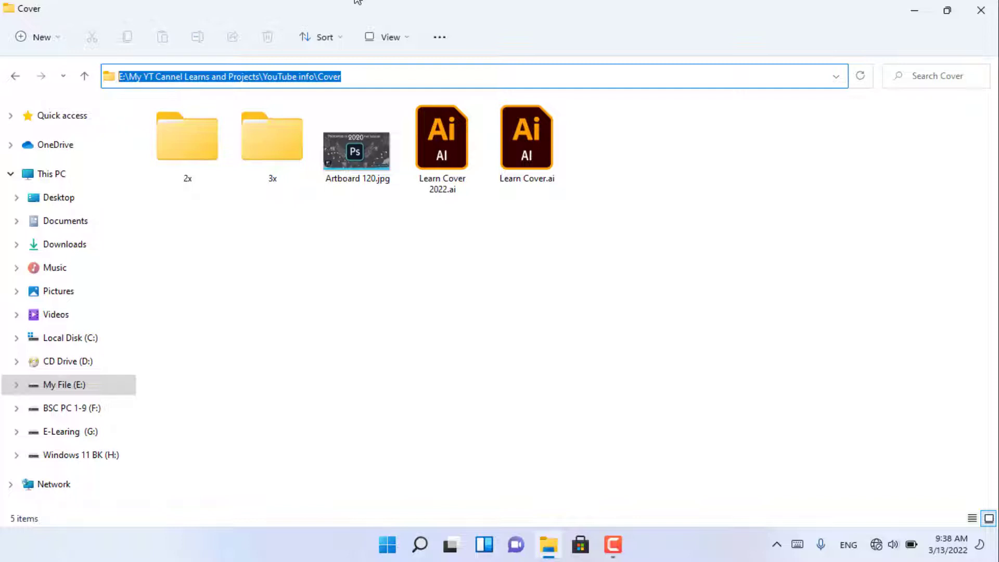
- Open Paint and move its window down so the files in the Cover folder remain visible
key(super)
text(paint)
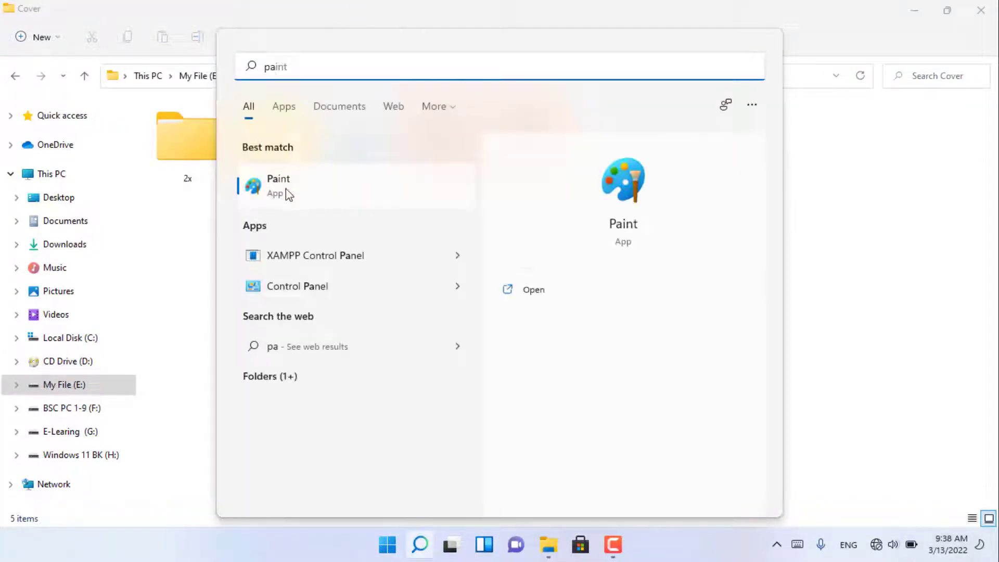
click(286, 190)
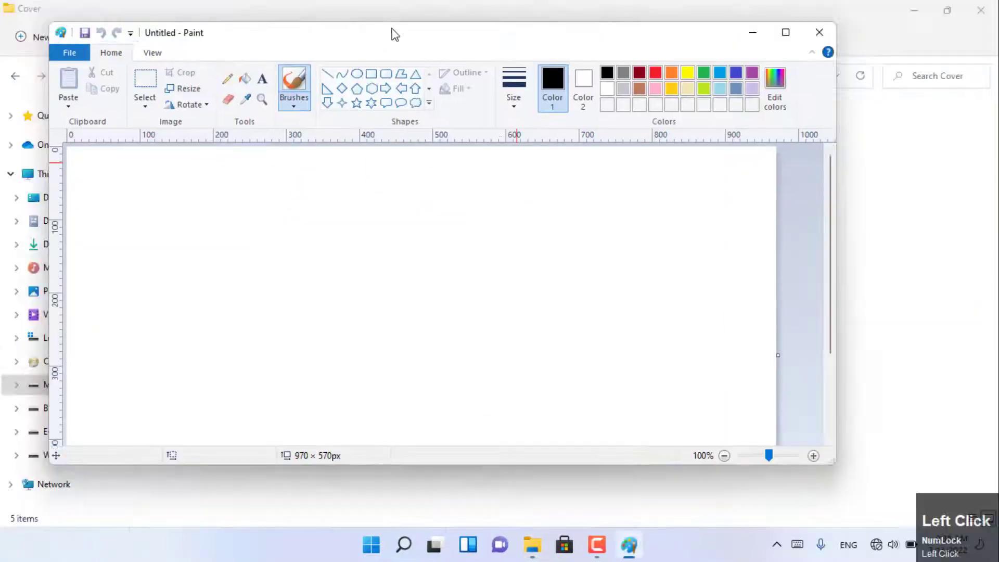
mouse_move(394, 34)
mouse_down()
mouse_move(570, 102)
mouse_move(598, 191)
mouse_up()
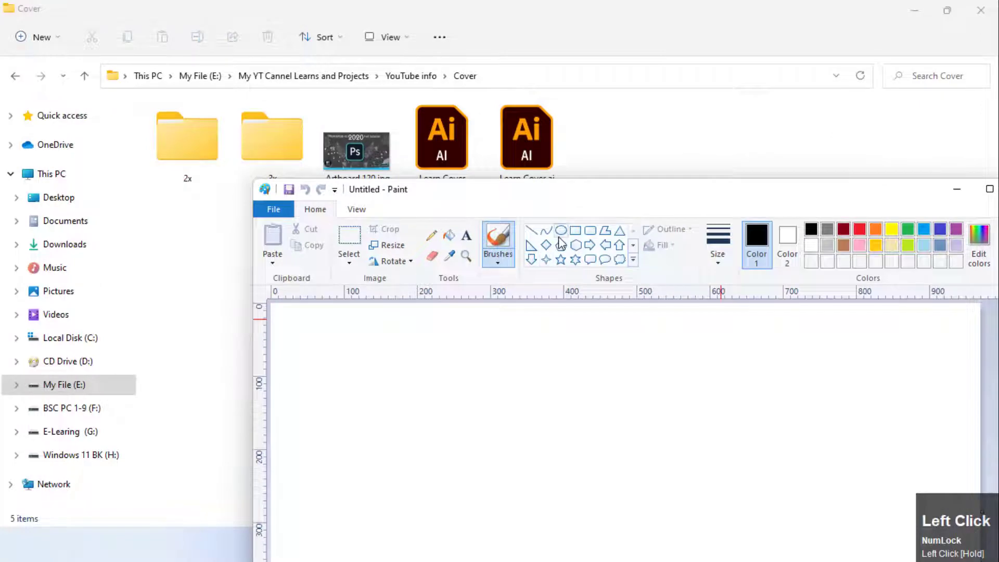
- Draw a black rectangle and a dark red rectangle overlapping its upper-right corner, and fill the overlap with dark red
click(576, 230)
drag(469, 380, 593, 475)
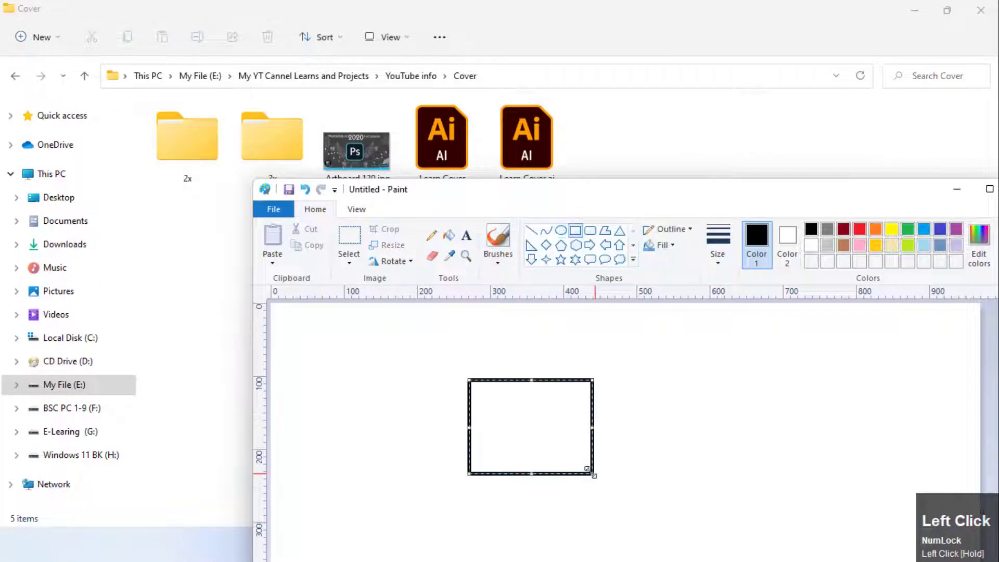
mouse_move(511, 334)
mouse_down()
mouse_move(654, 413)
mouse_move(662, 428)
mouse_up()
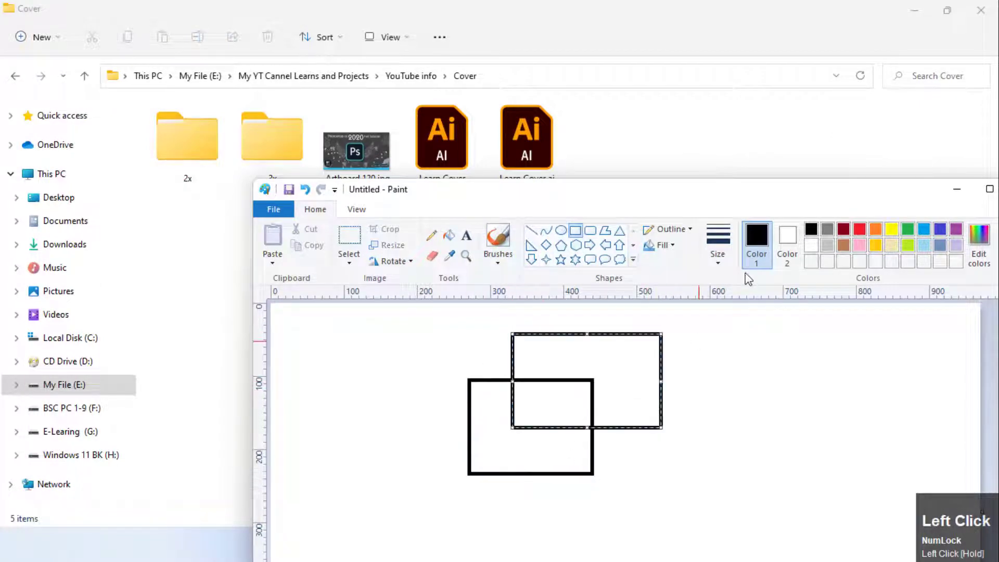
click(841, 232)
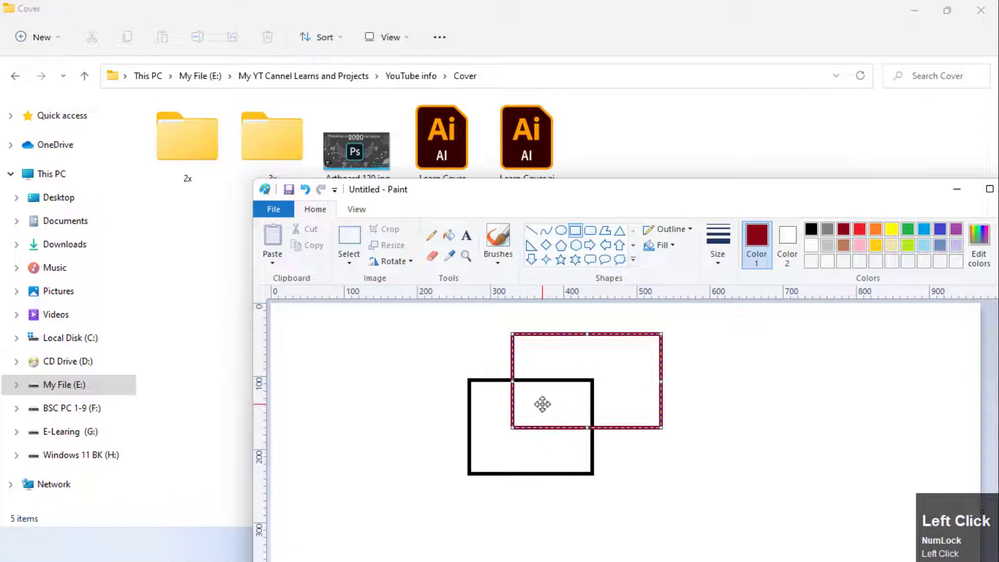
click(437, 396)
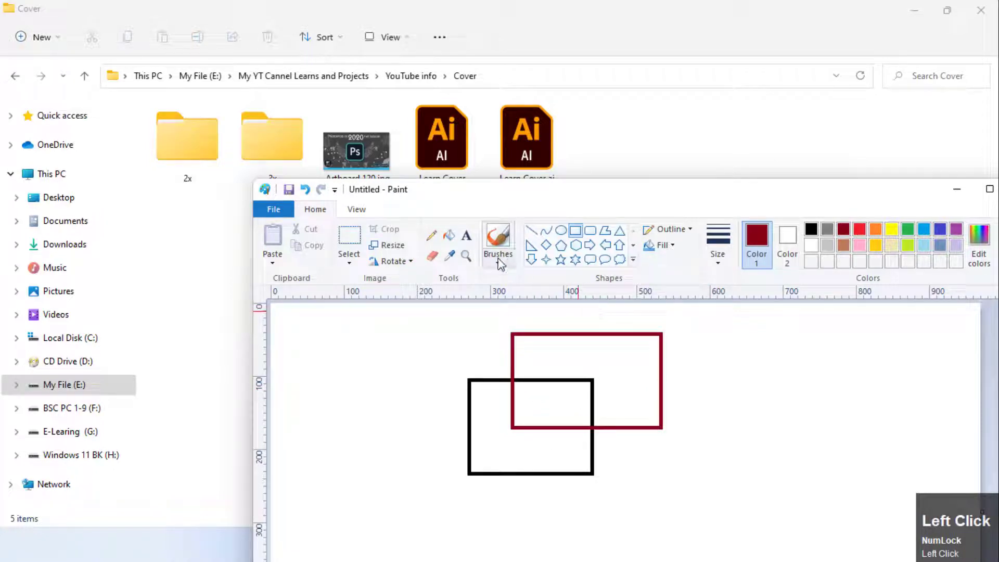
click(450, 236)
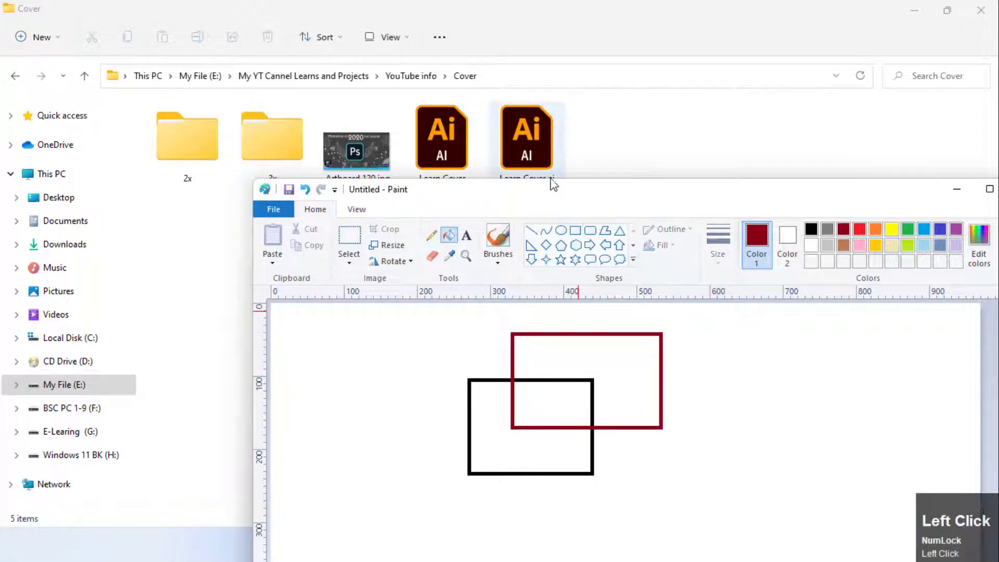
click(543, 403)
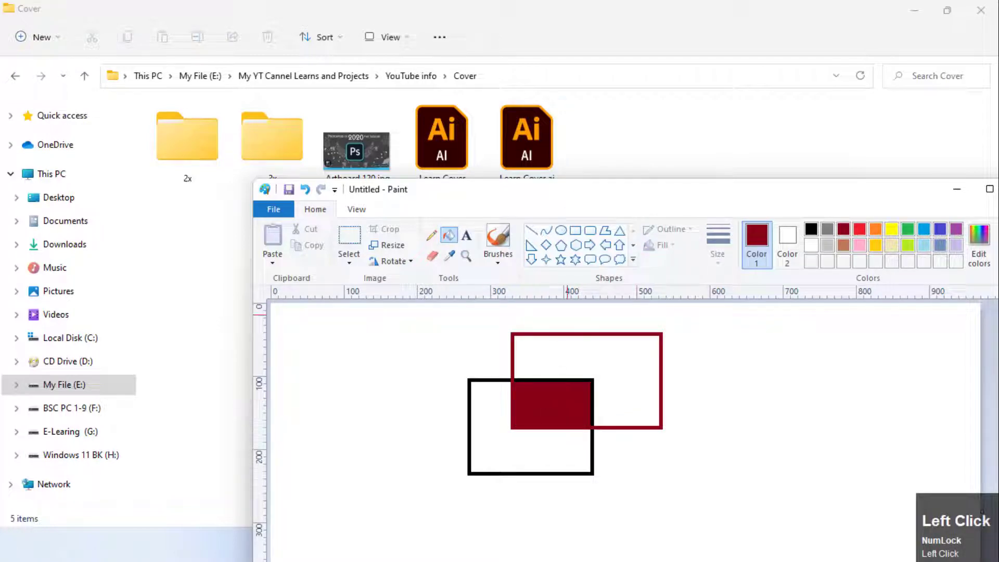
- Start saving the drawing under a new file and choose the Desktop as the location
click(270, 208)
click(299, 300)
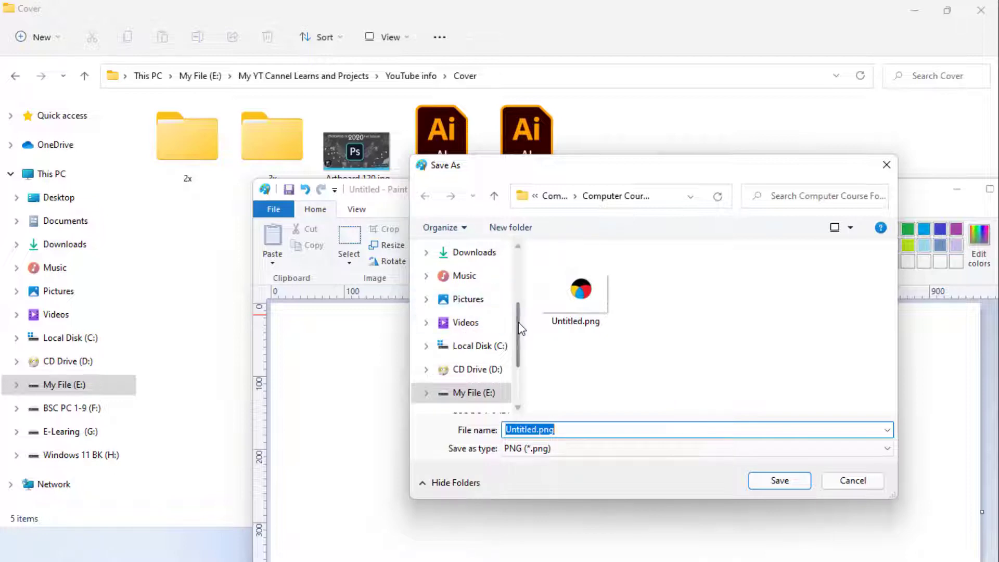
drag(521, 328, 470, 317)
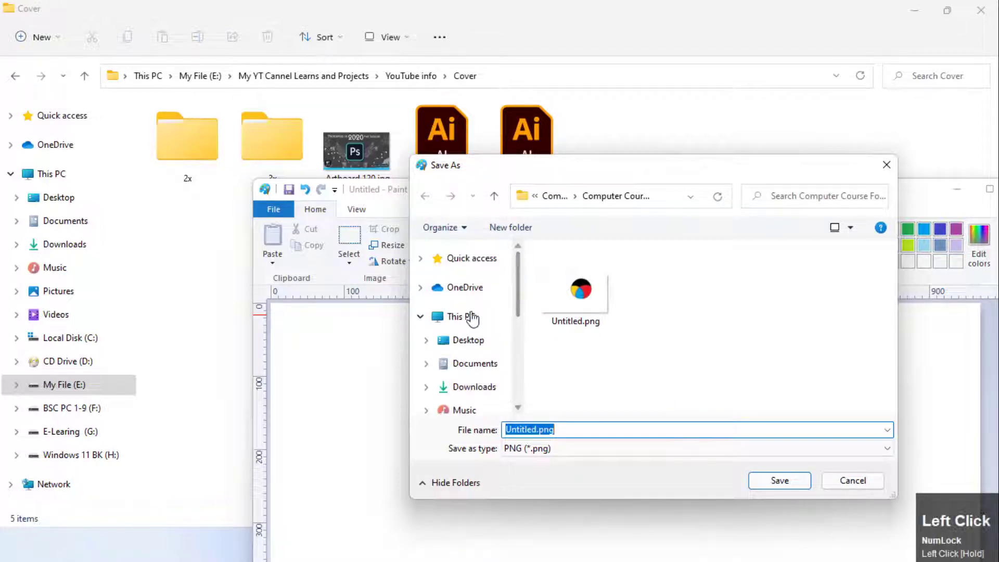
click(470, 343)
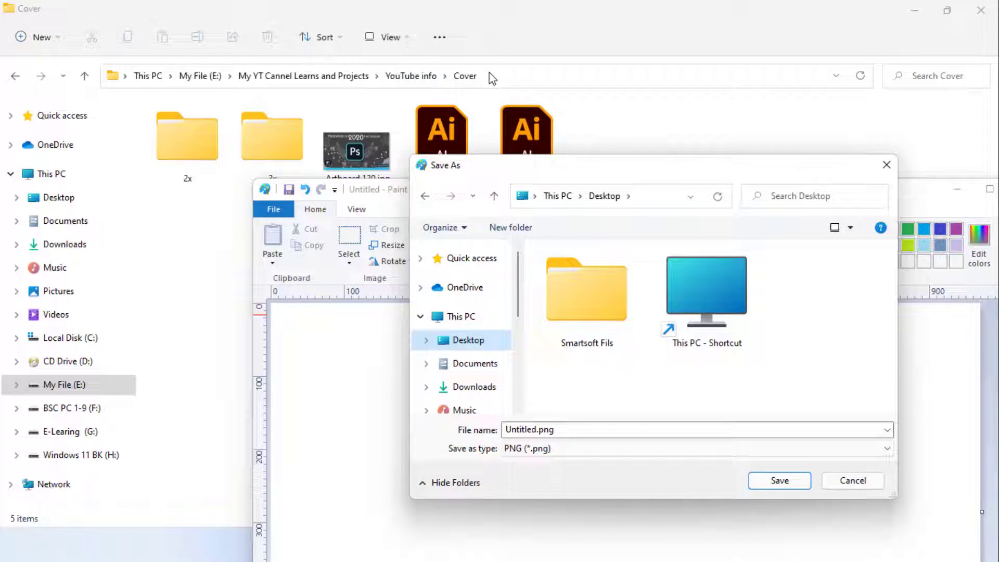
- Copy the full path of the Cover folder from its File Explorer window and return to the Save As dialog
click(518, 83)
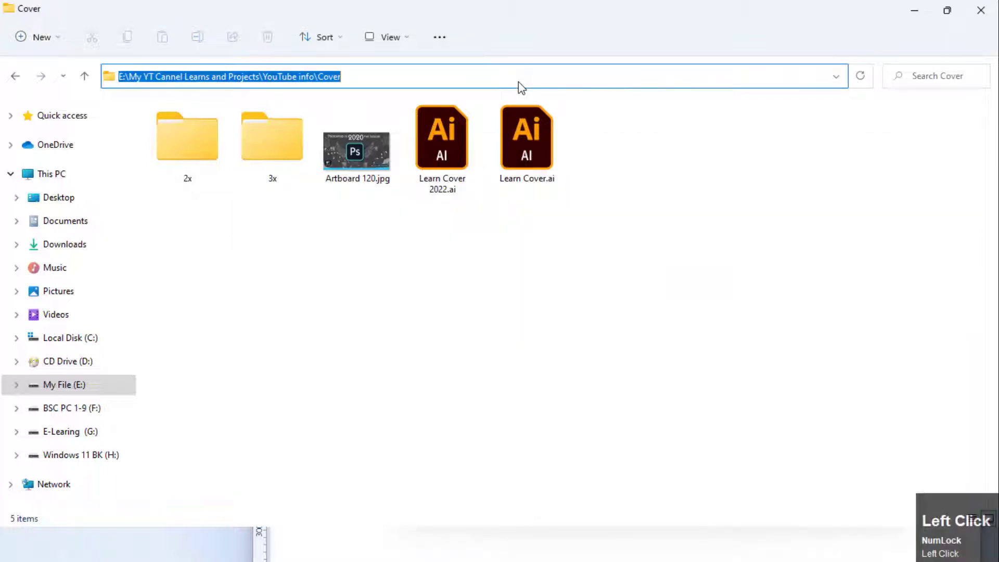
key(ctrl+c)
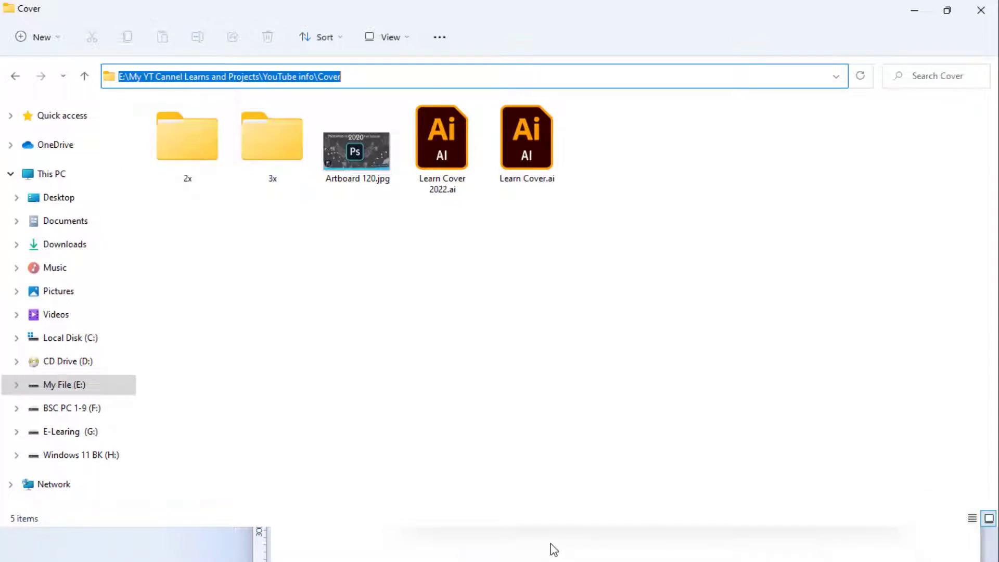
click(534, 521)
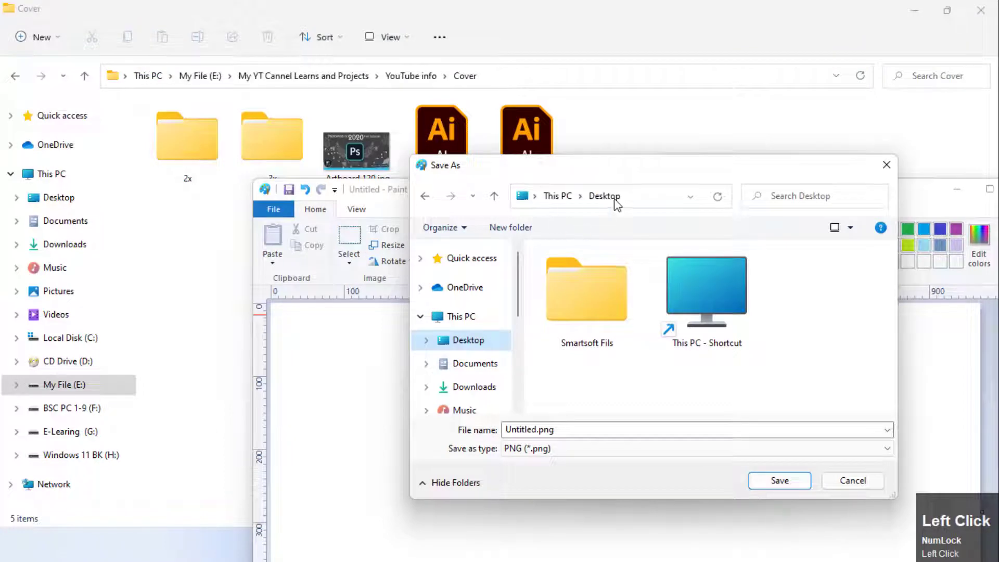
- Paste the copied Cover folder path as the save location and save the drawing there as Untitled.png
drag(629, 175, 554, 143)
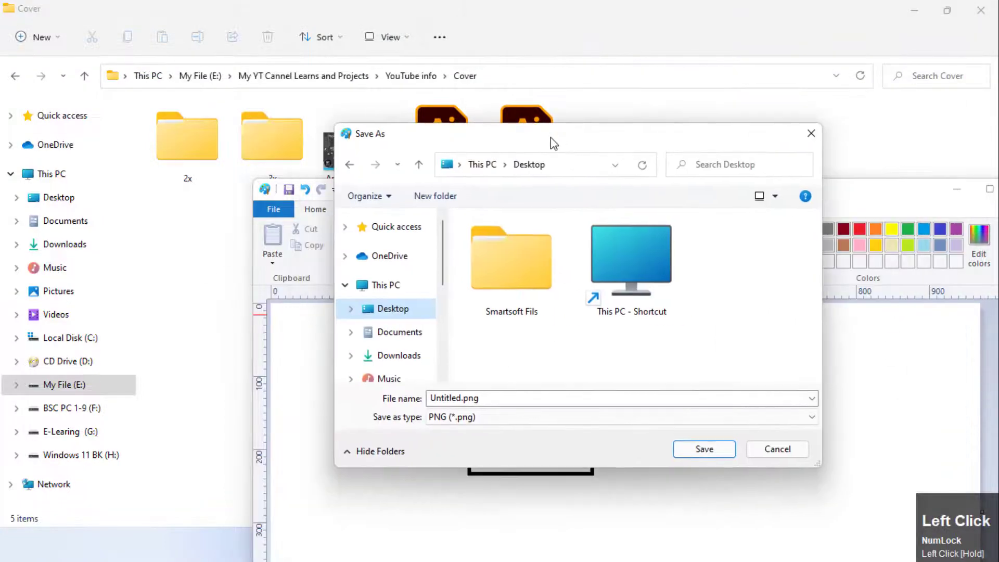
click(580, 170)
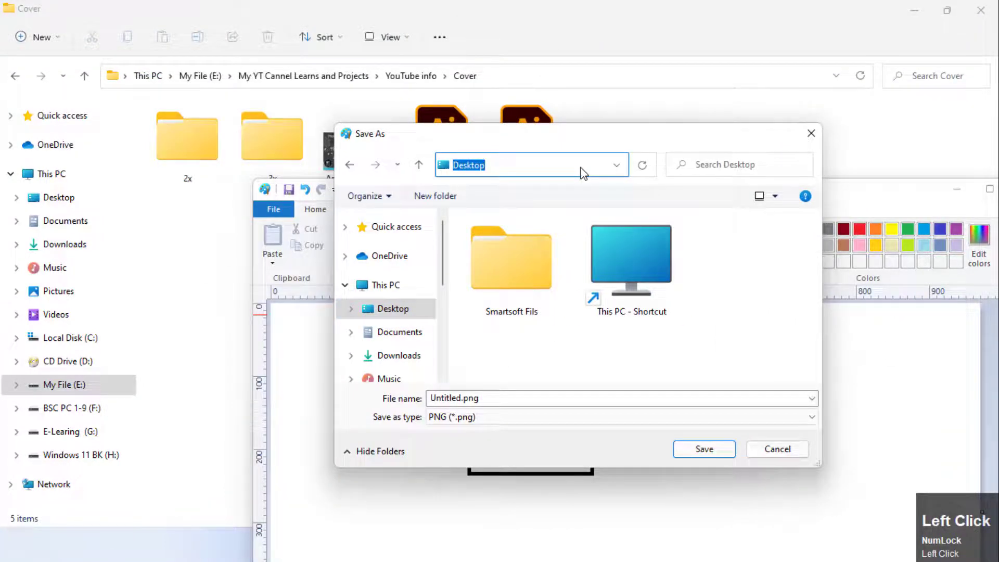
key(ctrl+v)
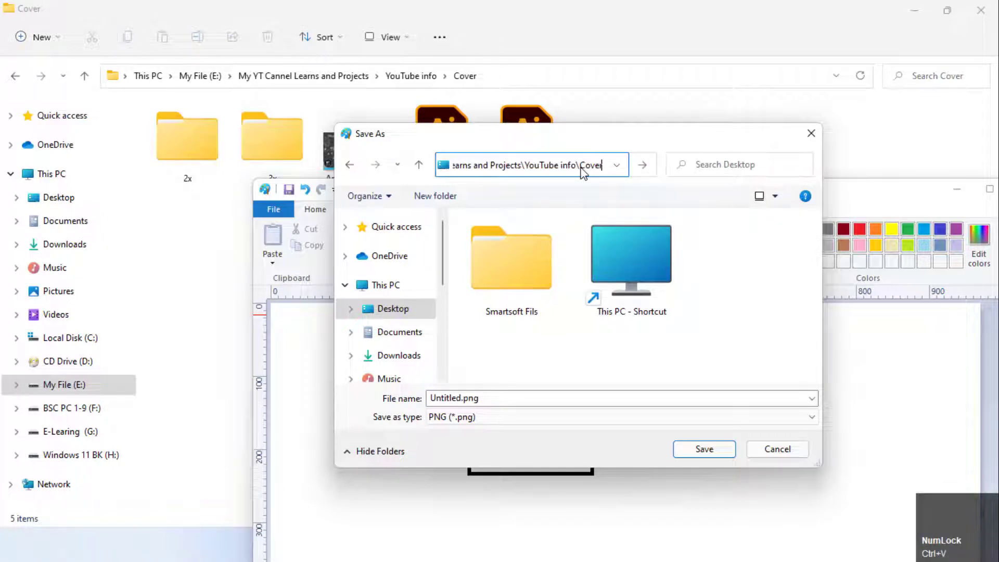
key(ctrl+a)
key(Return)
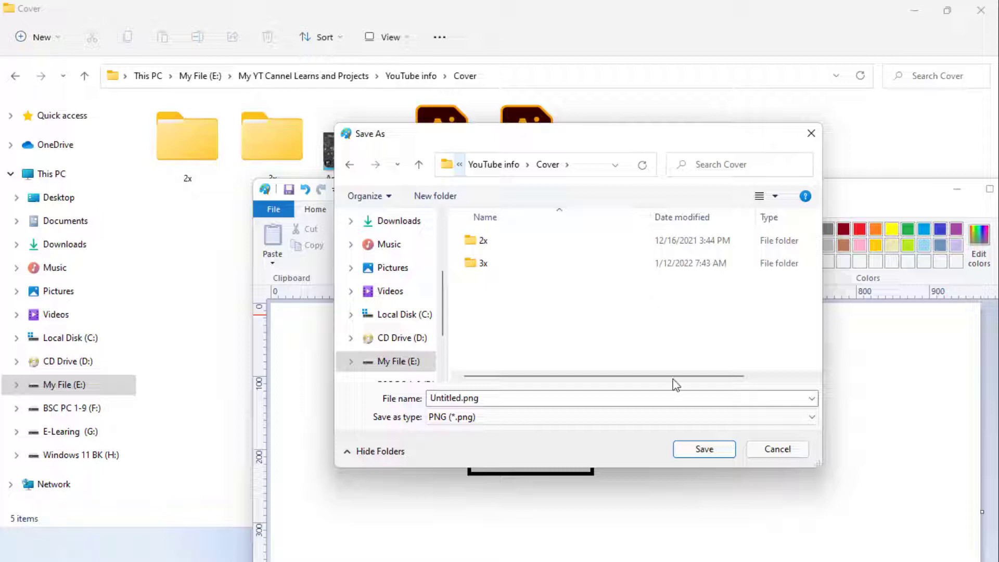
click(561, 398)
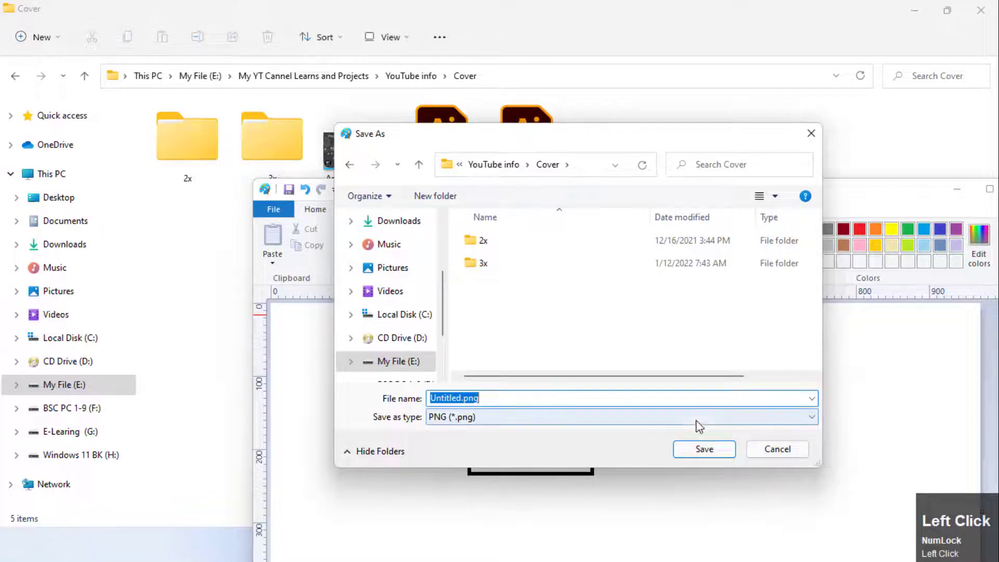
click(705, 449)
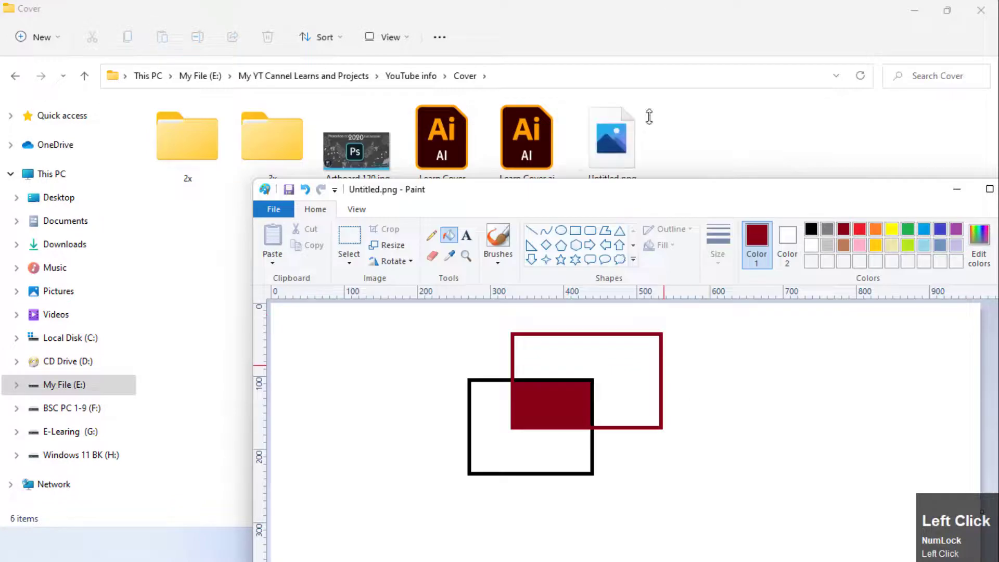
- Select Untitled.png in the Cover folder and copy its file path
click(665, 5)
click(629, 147)
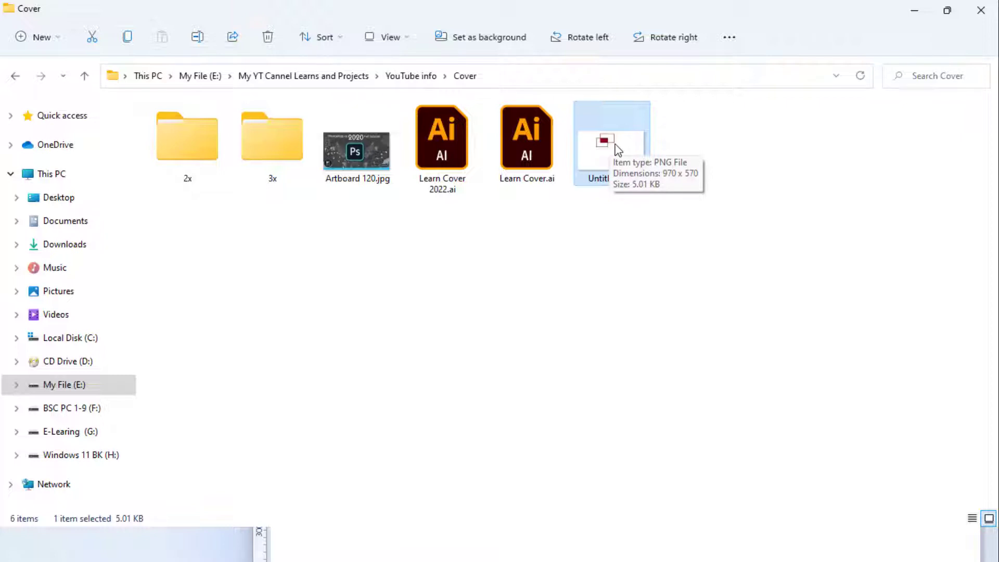
click(729, 37)
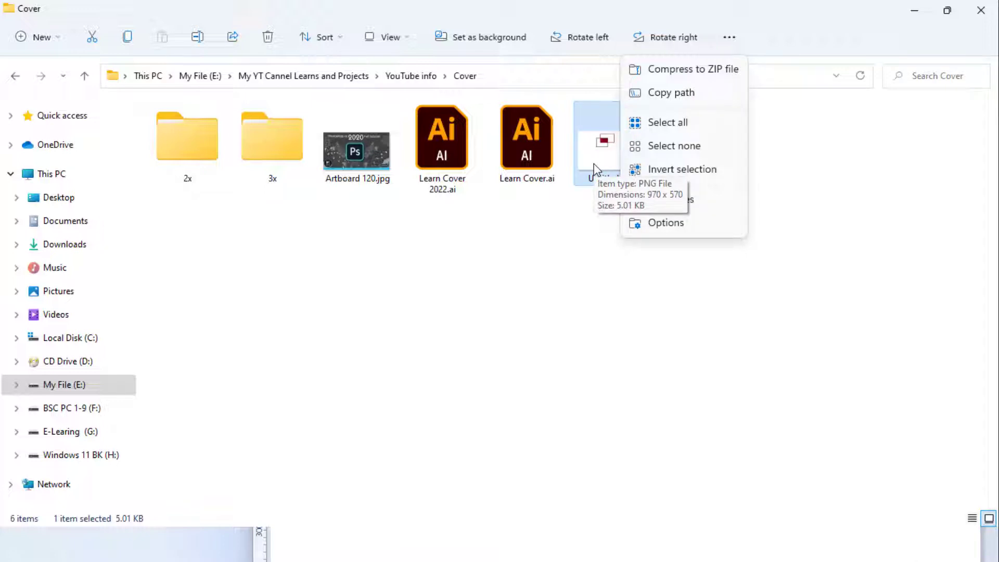
click(695, 94)
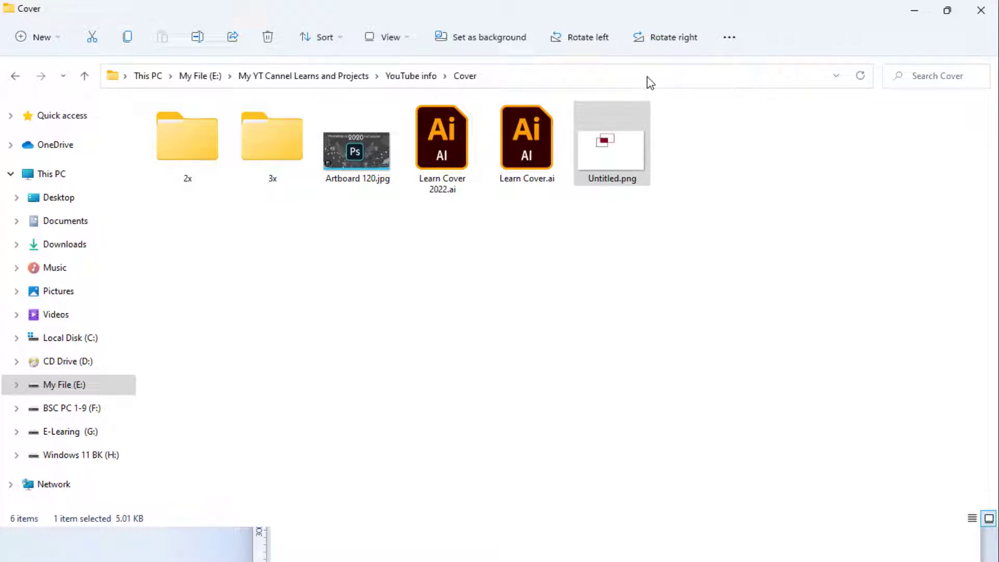
- Switch back to Paint, move its window fully into view, and undo the accidental dark red background fill
click(328, 557)
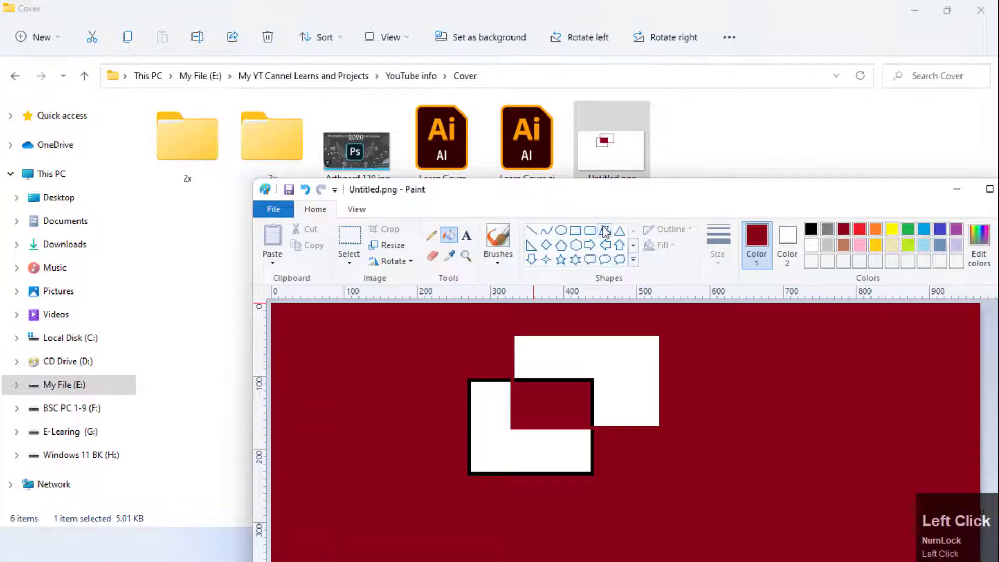
drag(623, 189, 542, 53)
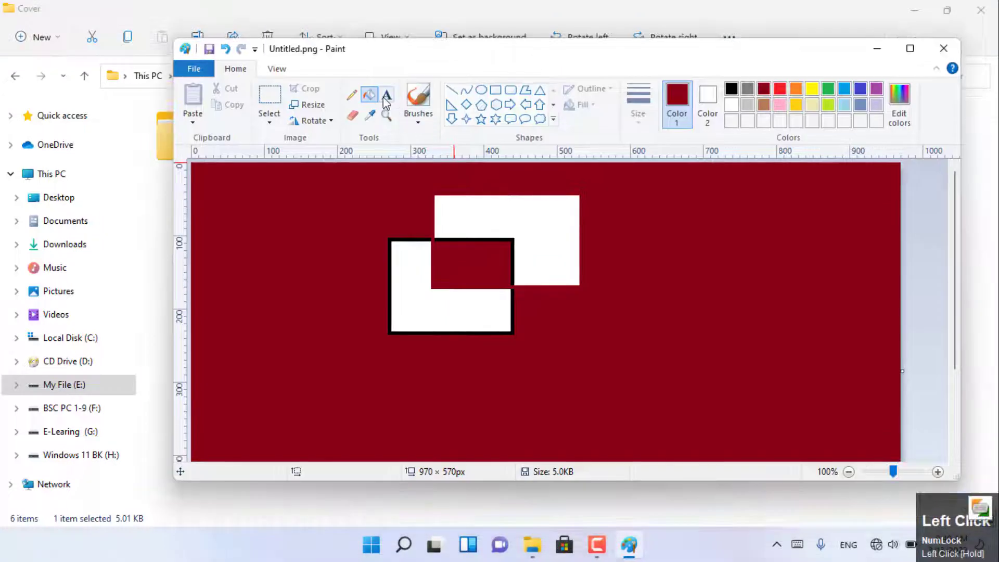
key(ctrl+z)
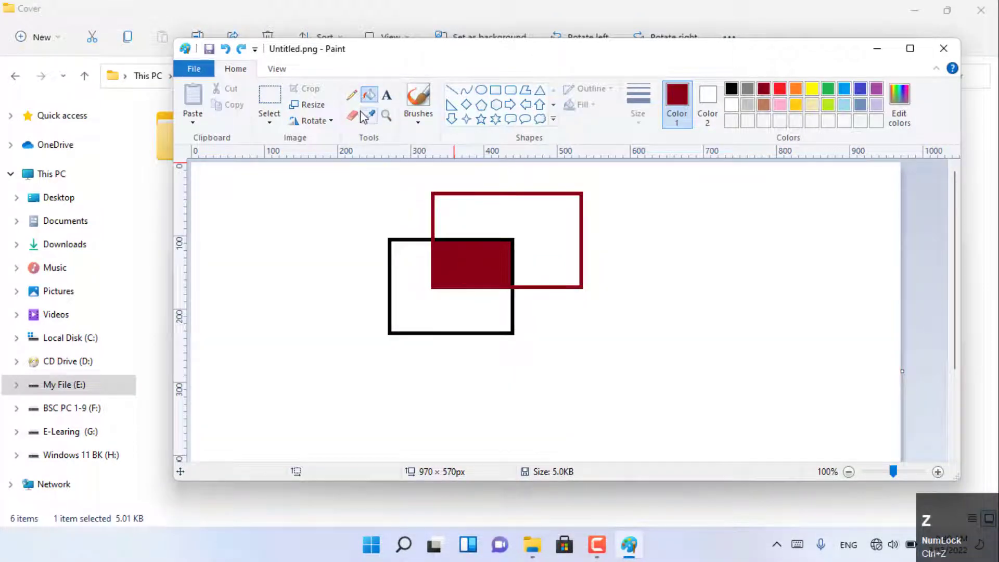
- Paste the copied file path as dark red text on the canvas beside the rectangles
click(387, 95)
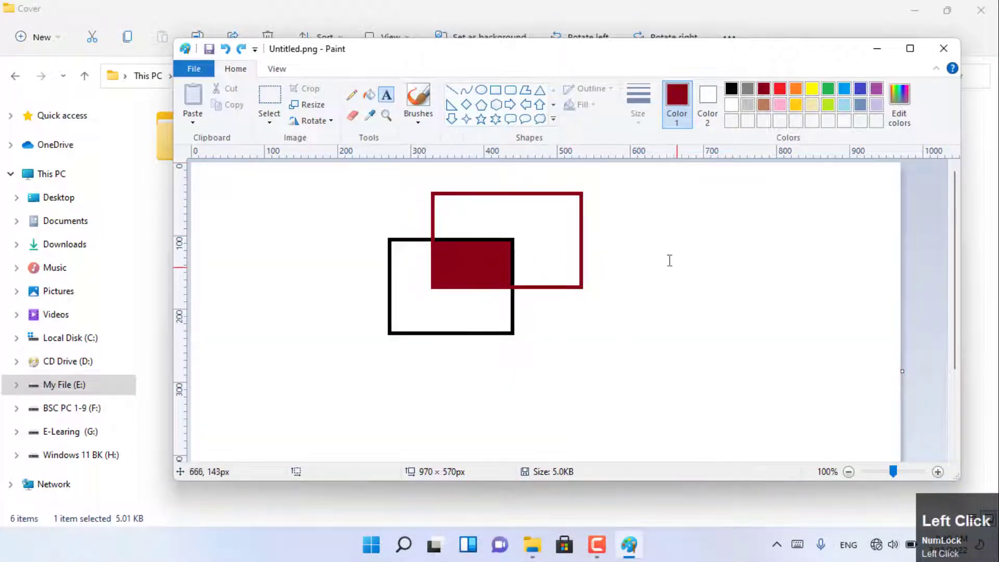
click(642, 232)
key(ctrl+v)
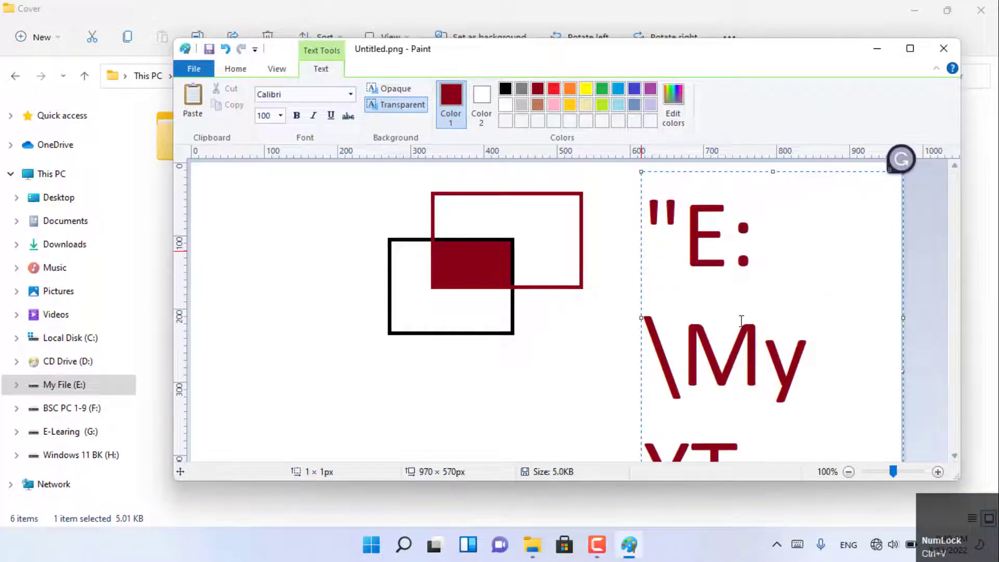
- Select all the pasted path text, widen its text box across most of the canvas, and set the font size to 12
key(ctrl+a)
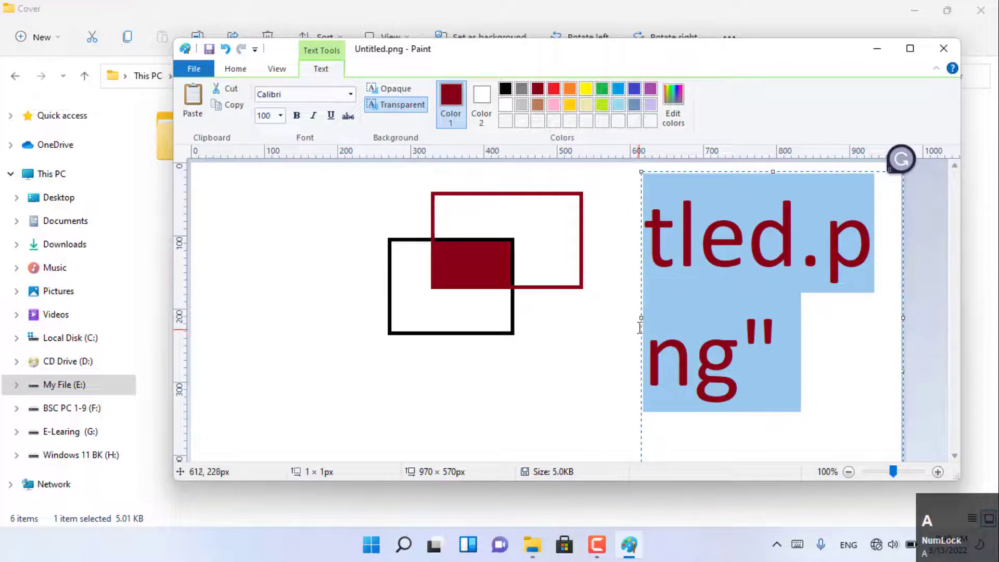
drag(642, 318, 226, 353)
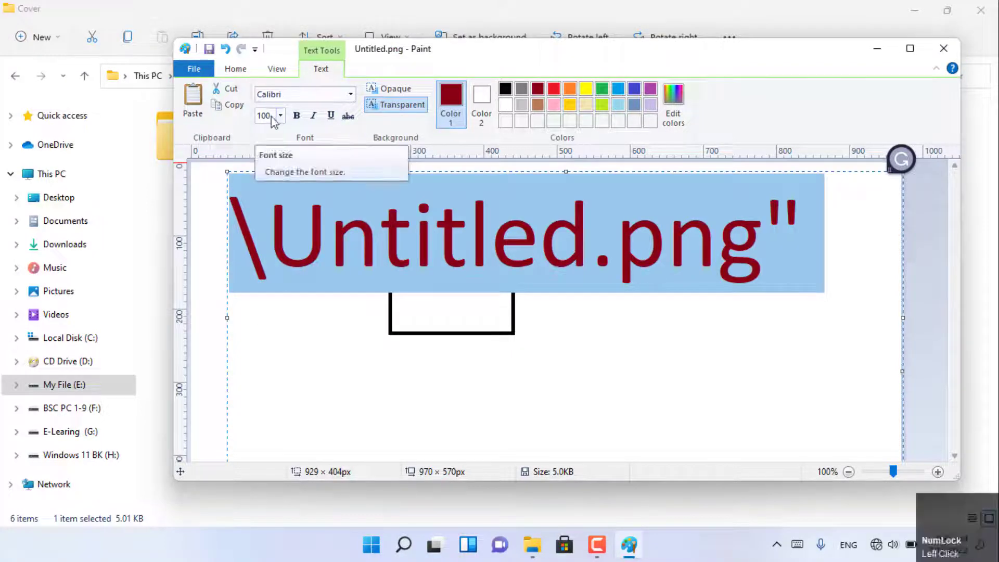
drag(271, 116, 194, 120)
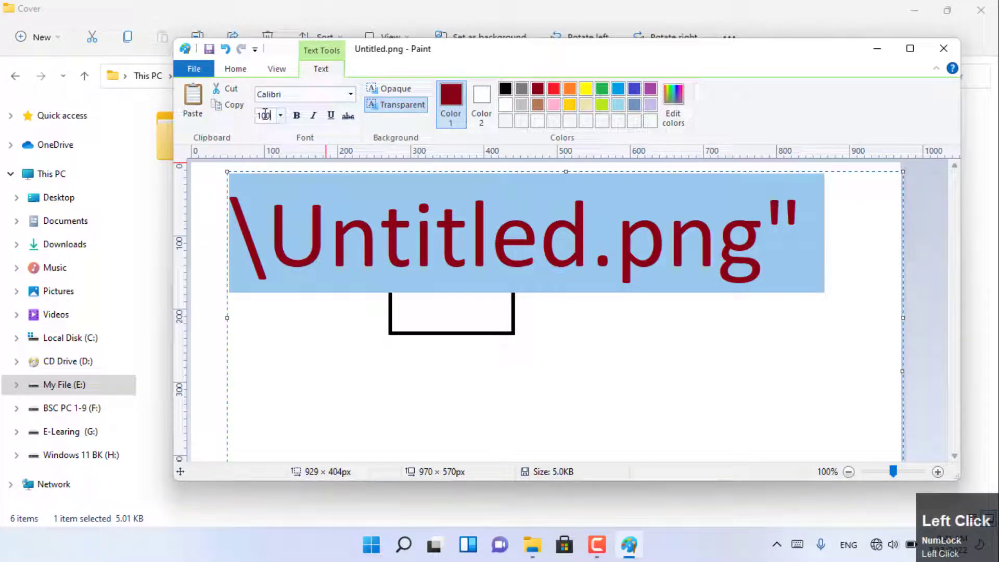
drag(269, 115, 231, 106)
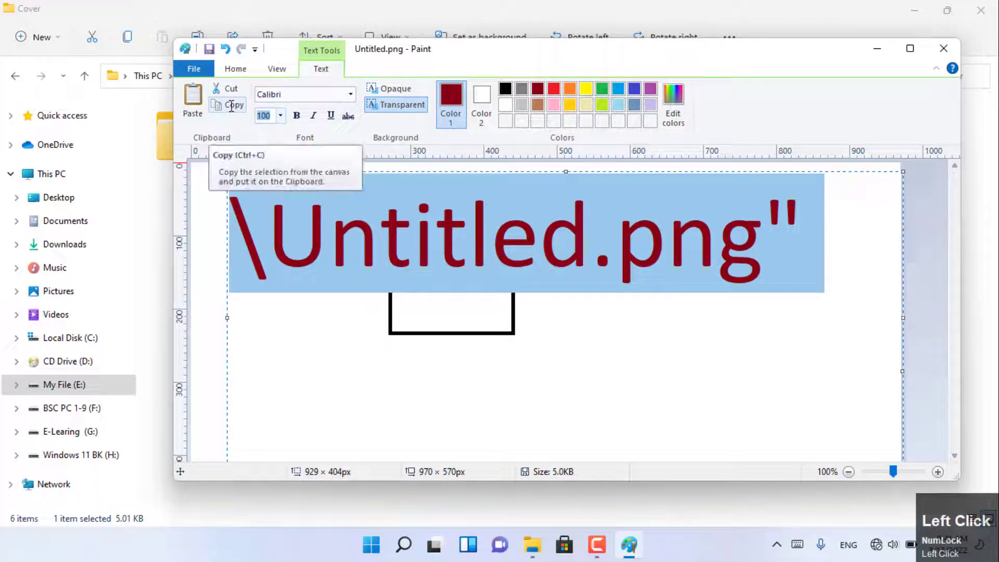
text(12)
key(Return)
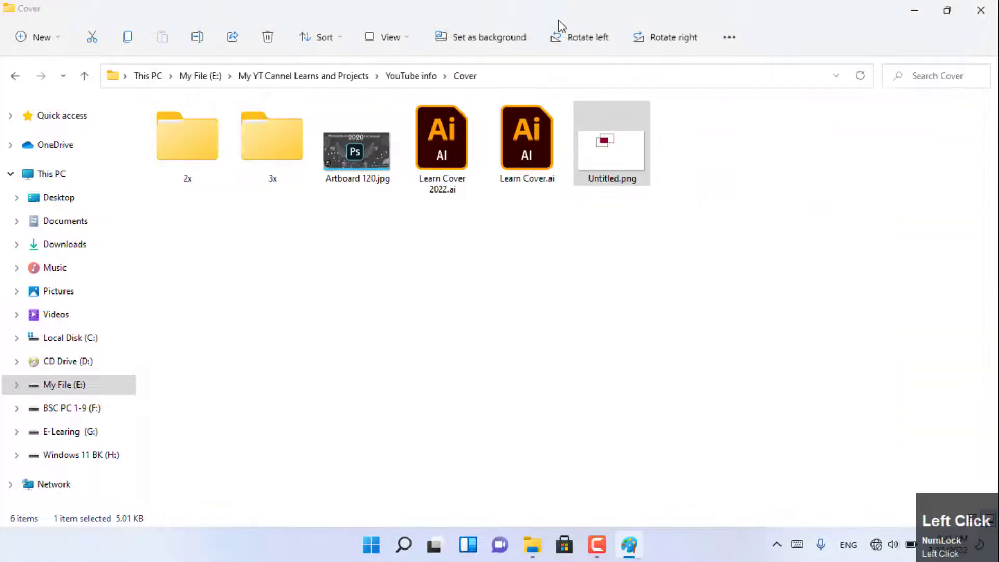
- In File Explorer, paste the copied file path into the Cover window's address bar, highlight it, and compare it with the text in Paint
click(552, 10)
click(657, 78)
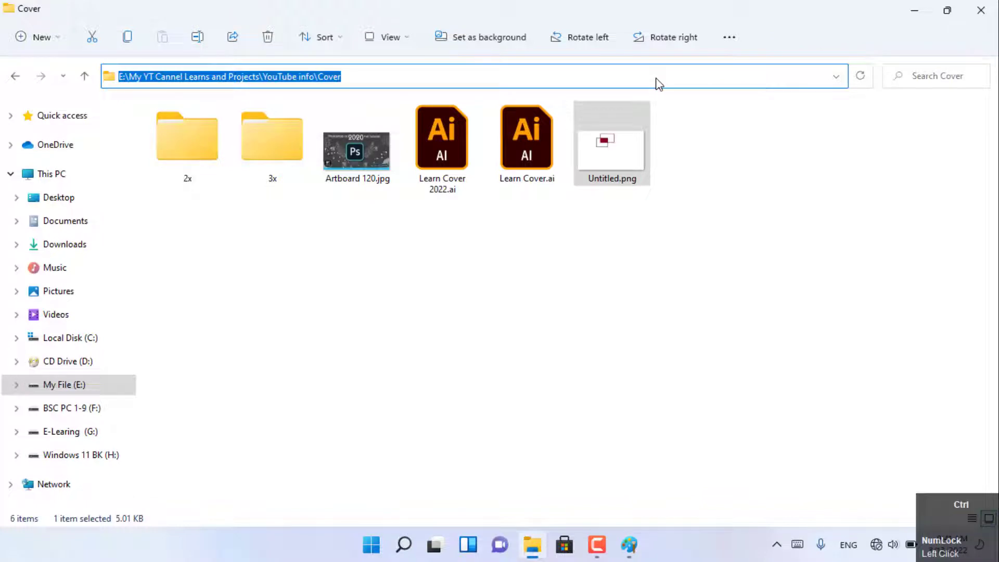
key(ctrl+v)
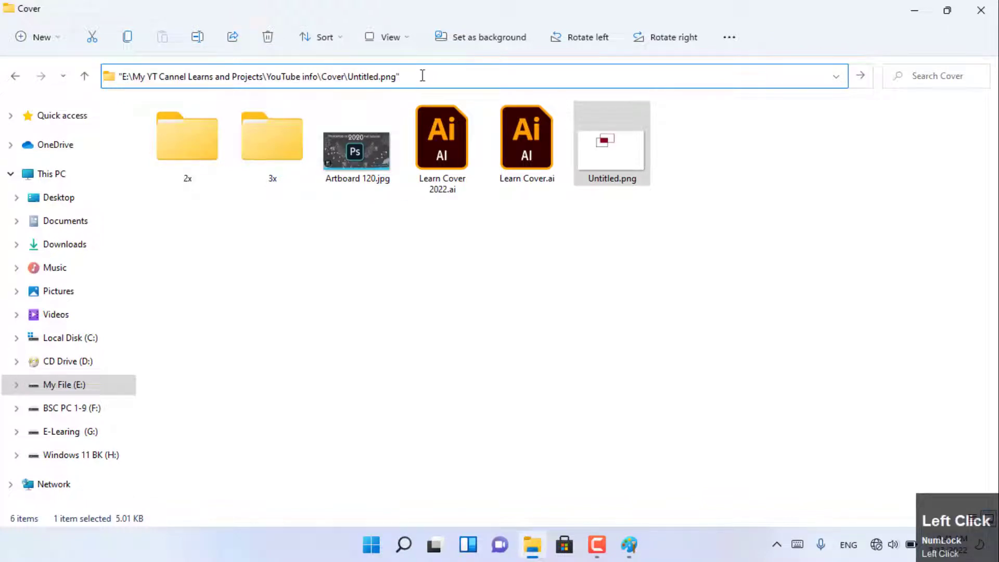
drag(421, 76, 112, 77)
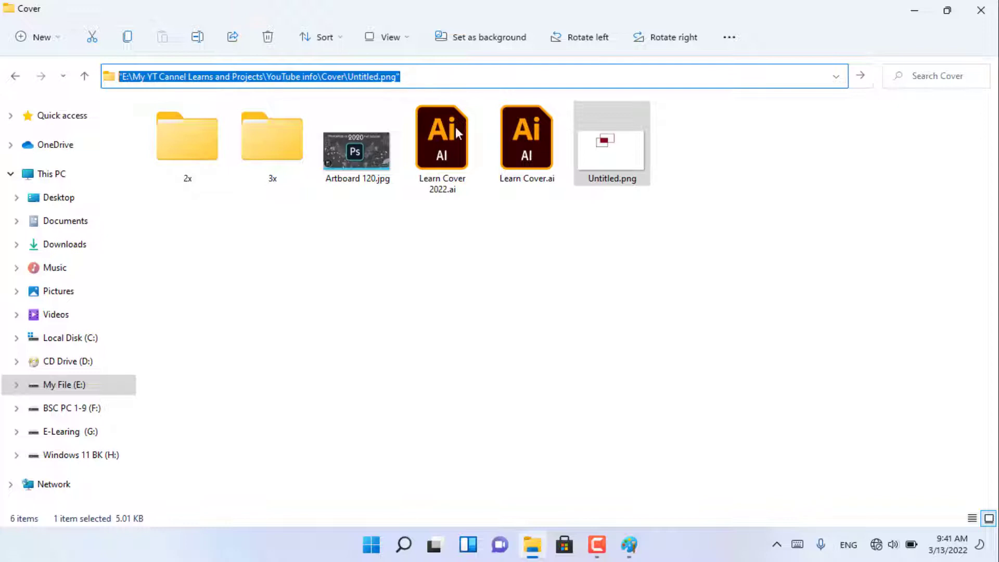
mouse_move(452, 2)
mouse_down()
mouse_move(529, 86)
mouse_move(694, 62)
mouse_move(707, 49)
mouse_move(699, 388)
mouse_move(669, 212)
mouse_move(667, 41)
mouse_move(658, 32)
mouse_up()
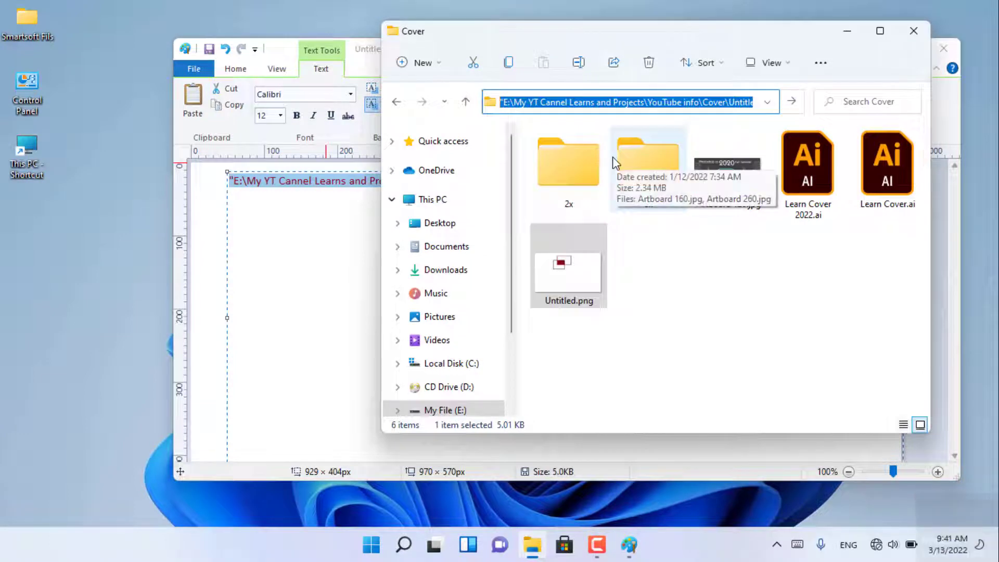
double_click(658, 36)
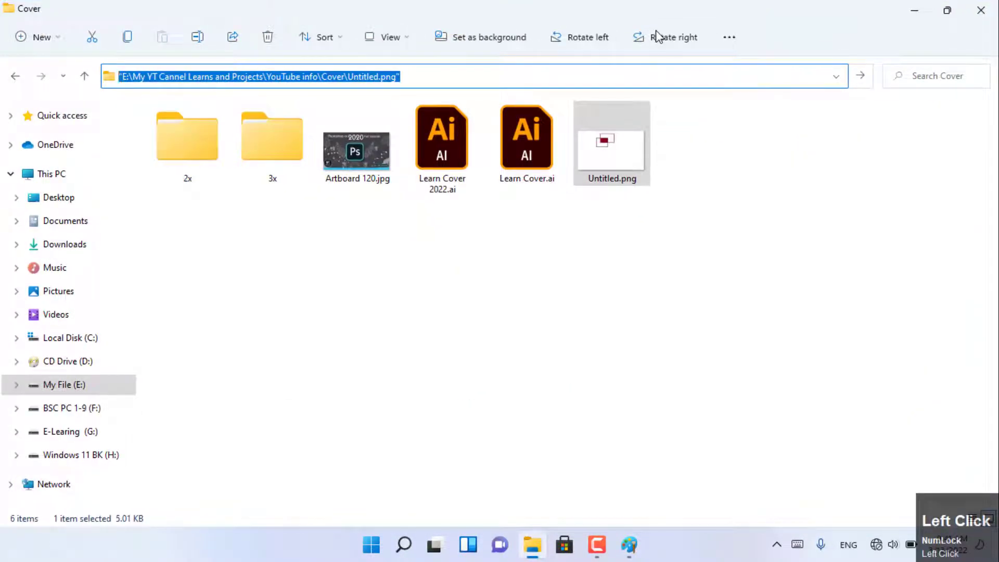
- Box-select the Cover folder's items, first all and then all except 2x, select everything at once, and clear the selection
click(706, 226)
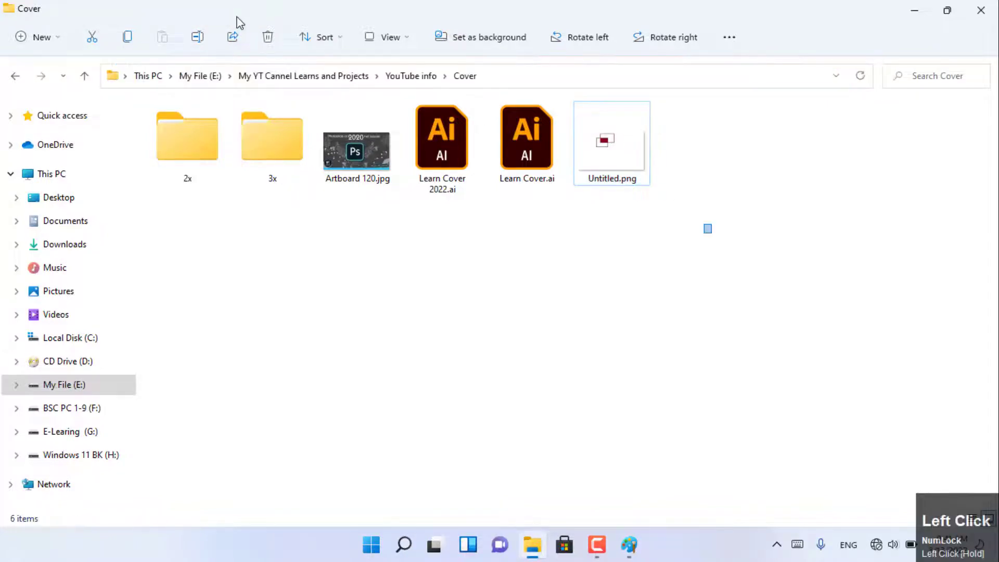
drag(237, 17, 164, 1)
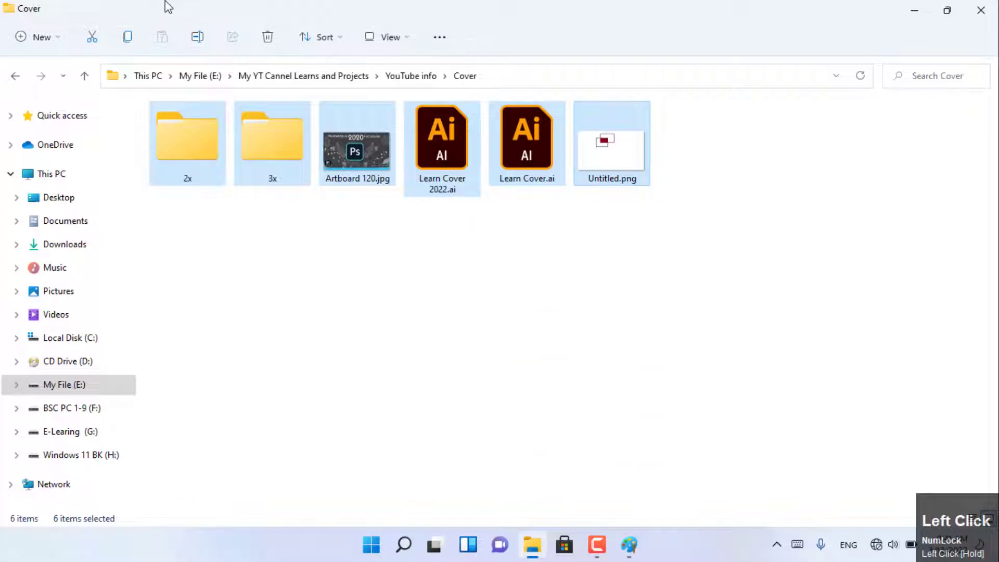
click(686, 293)
drag(687, 293, 270, 130)
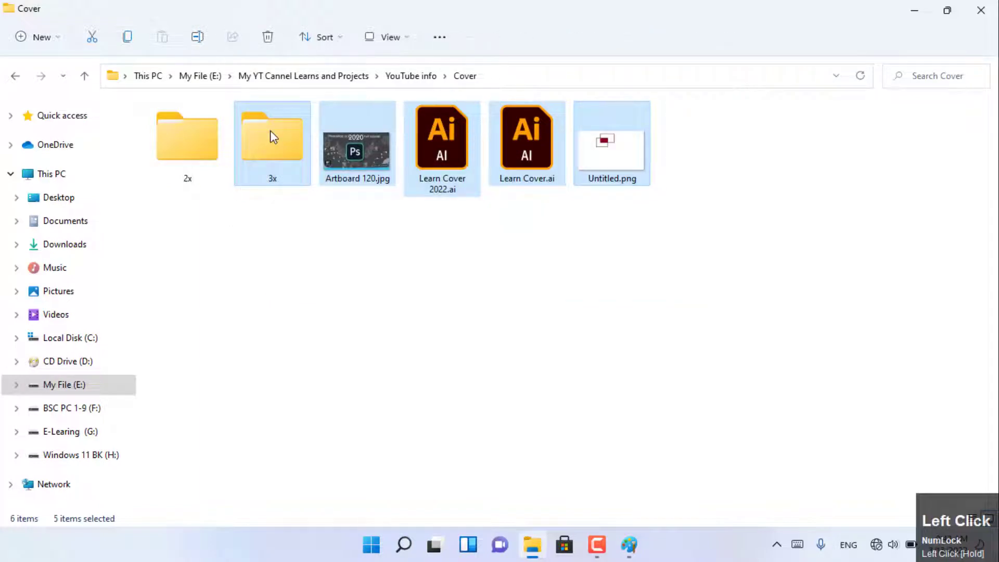
click(291, 255)
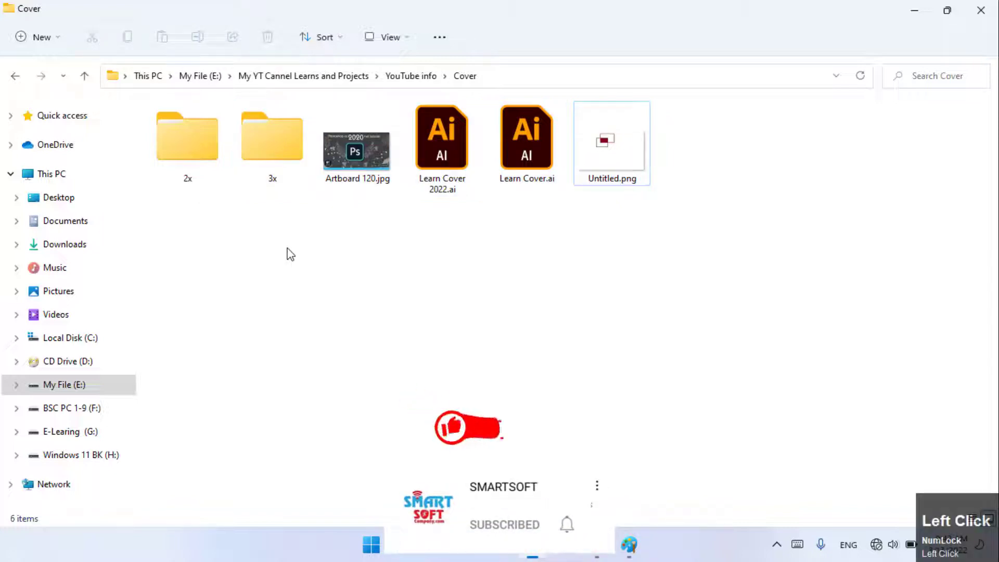
key(ctrl+a)
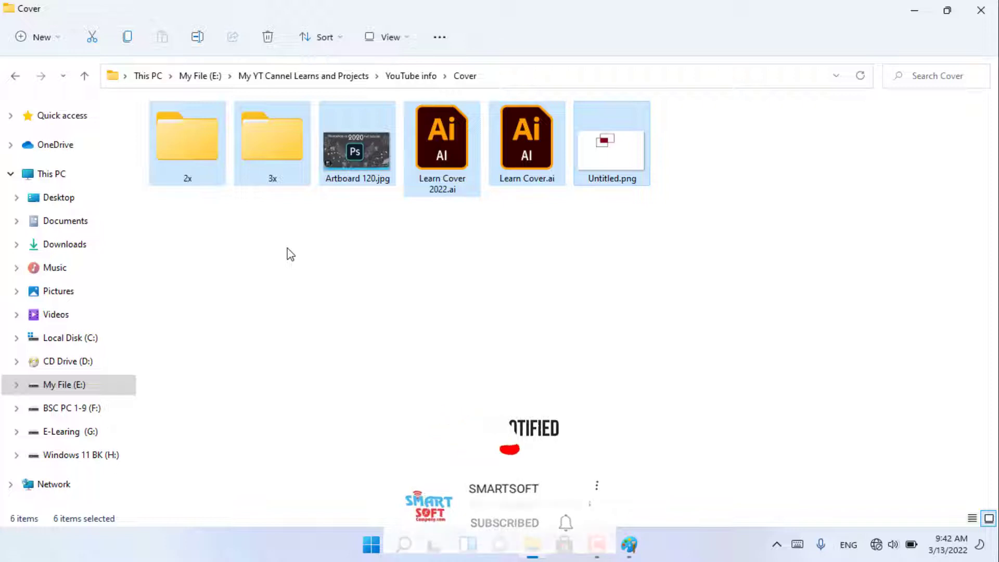
click(415, 321)
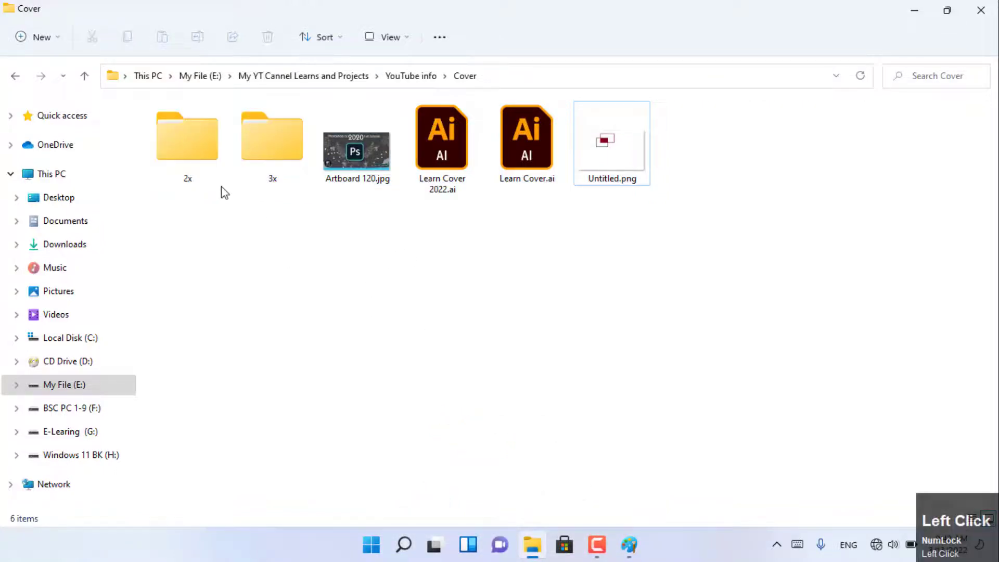
- Select the non-adjacent items 2x, Artboard 120.jpg and Learn Cover.ai together, and clear the selection
click(188, 155)
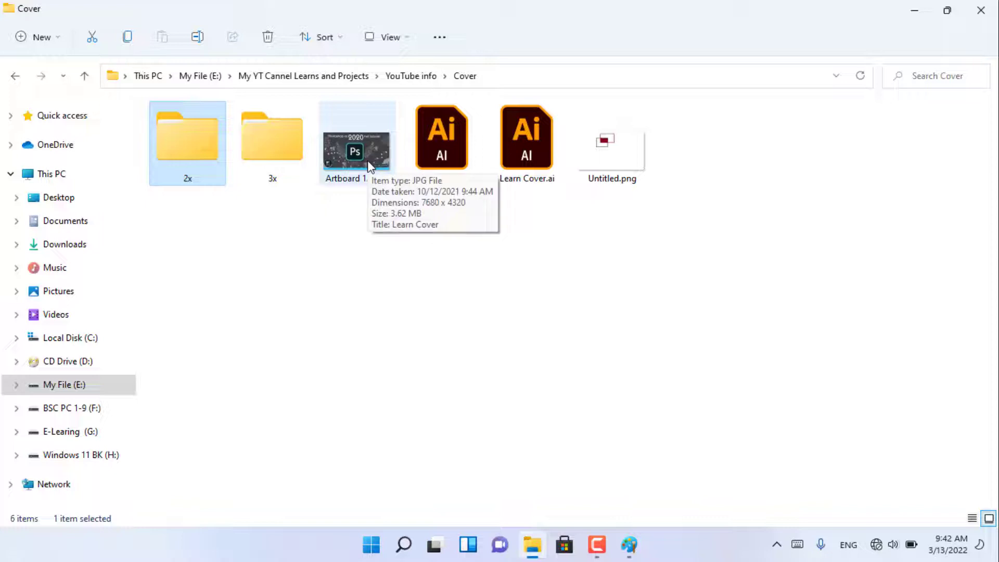
click(183, 156)
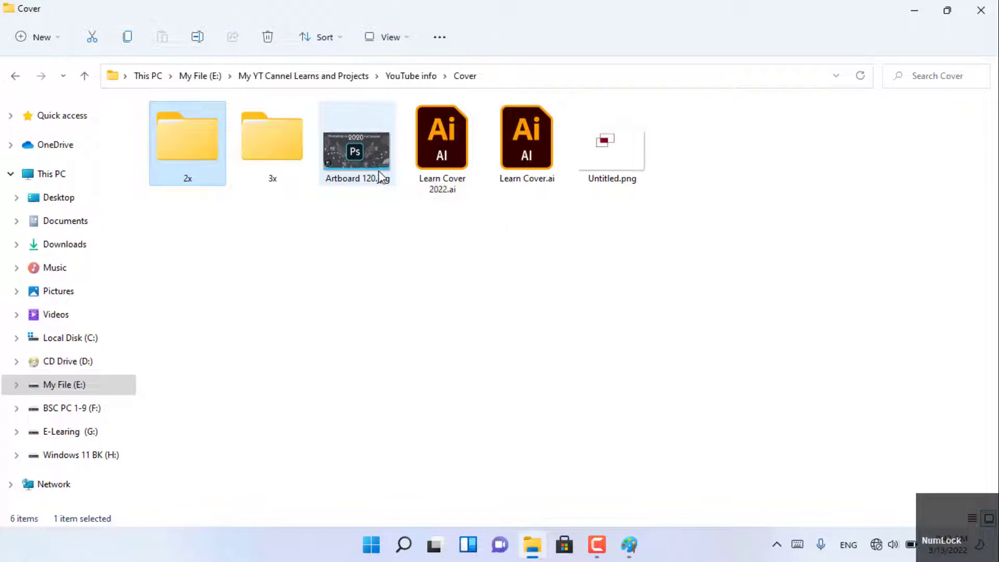
key(ctrl)
key(ctrl)
ctrl+click(380, 172)
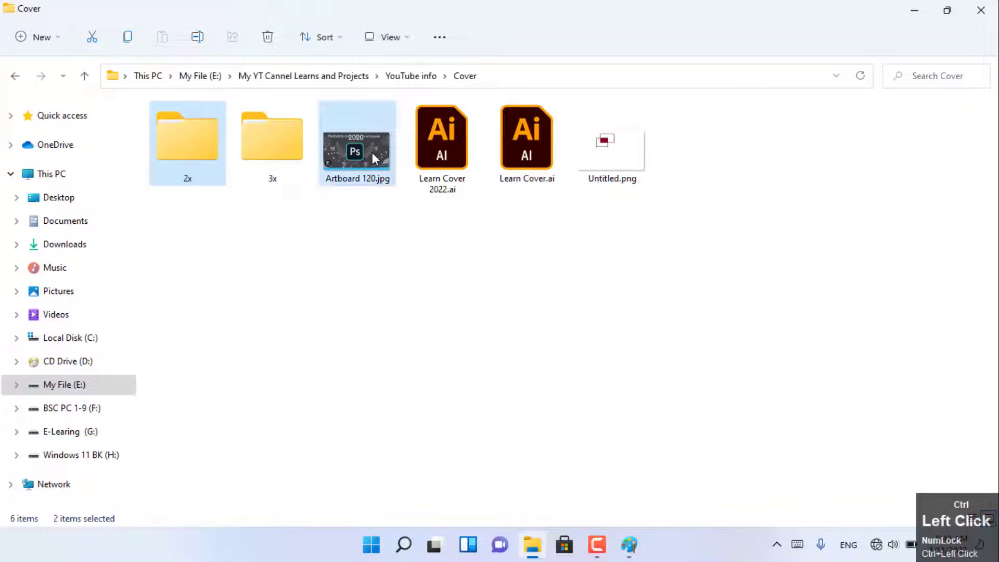
ctrl+click(517, 139)
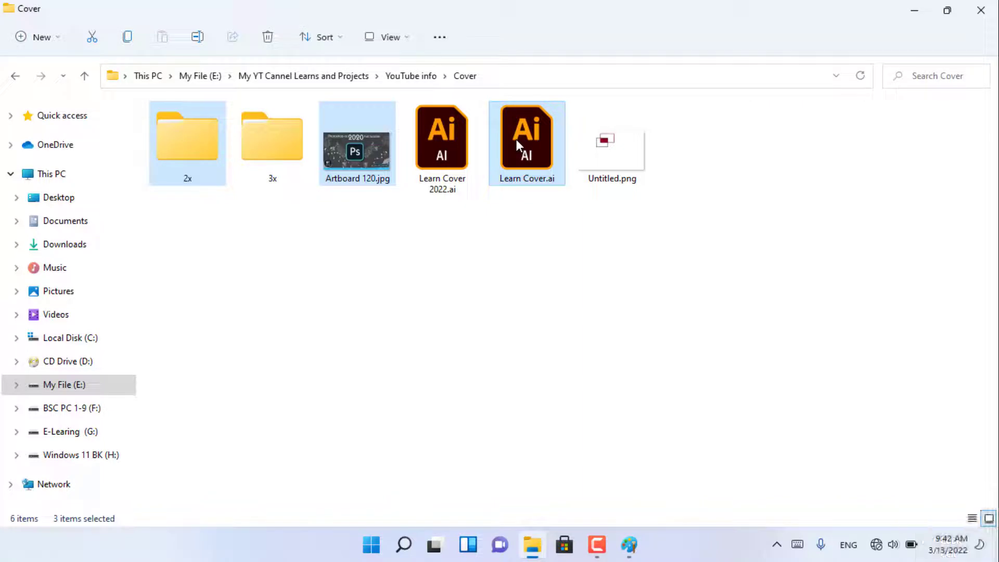
click(556, 266)
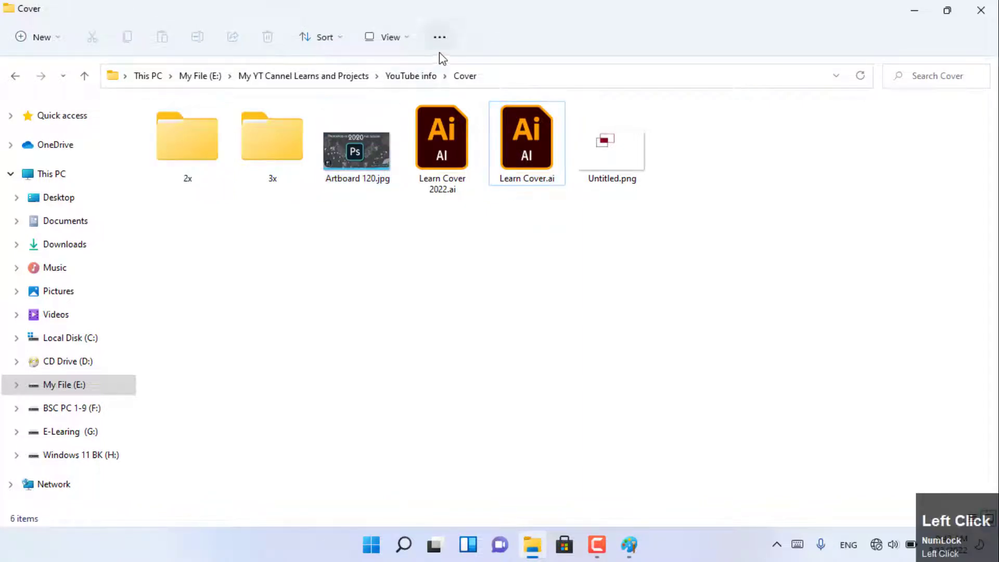
- Apply the Select all command to the Cover folder's items, clear the selection, and apply Select none
click(440, 37)
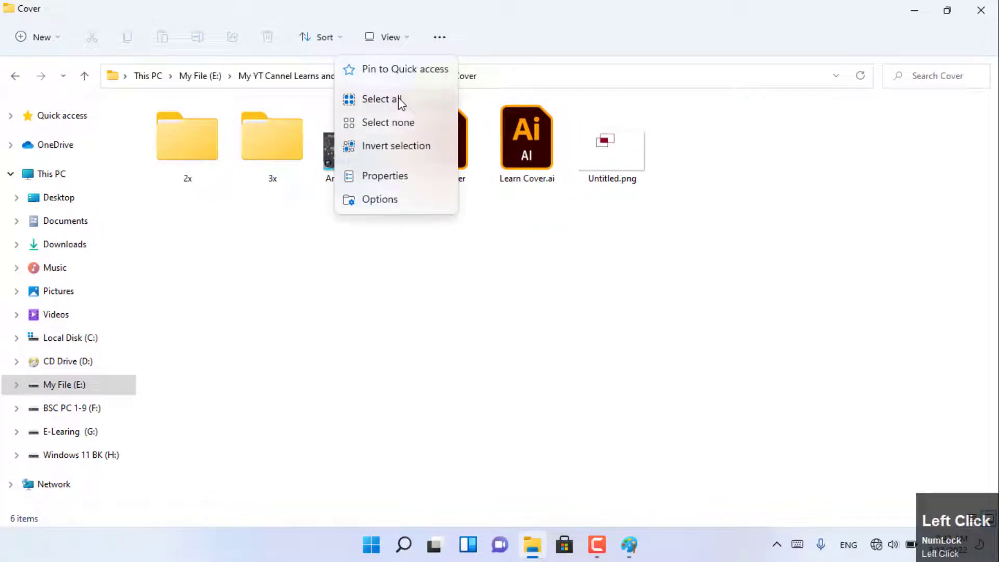
click(401, 102)
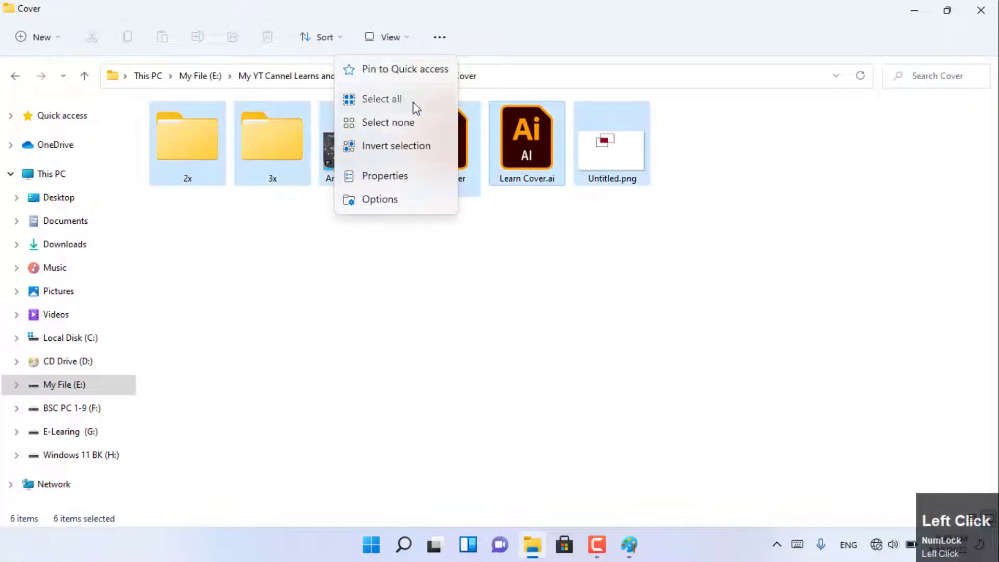
click(465, 238)
click(440, 37)
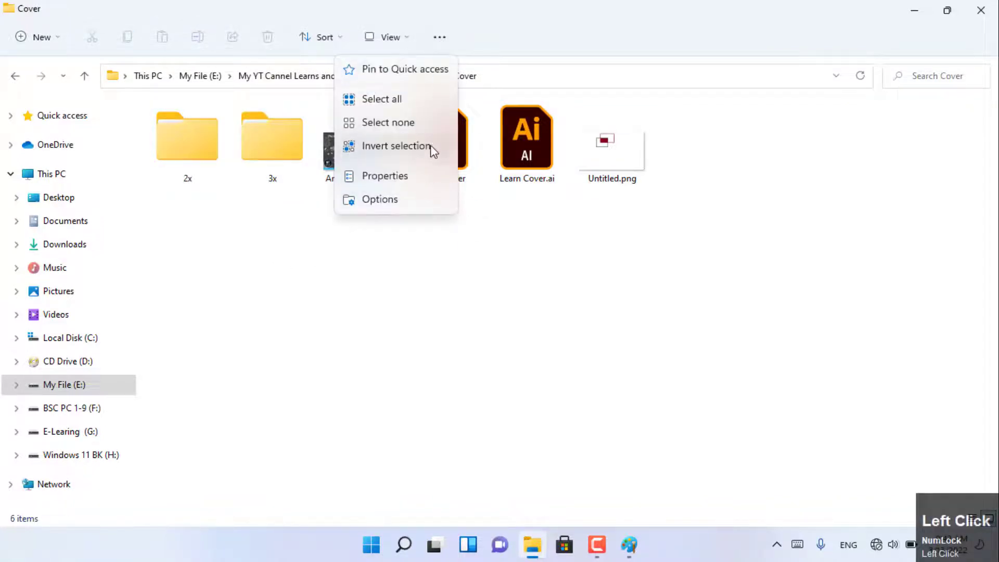
click(424, 122)
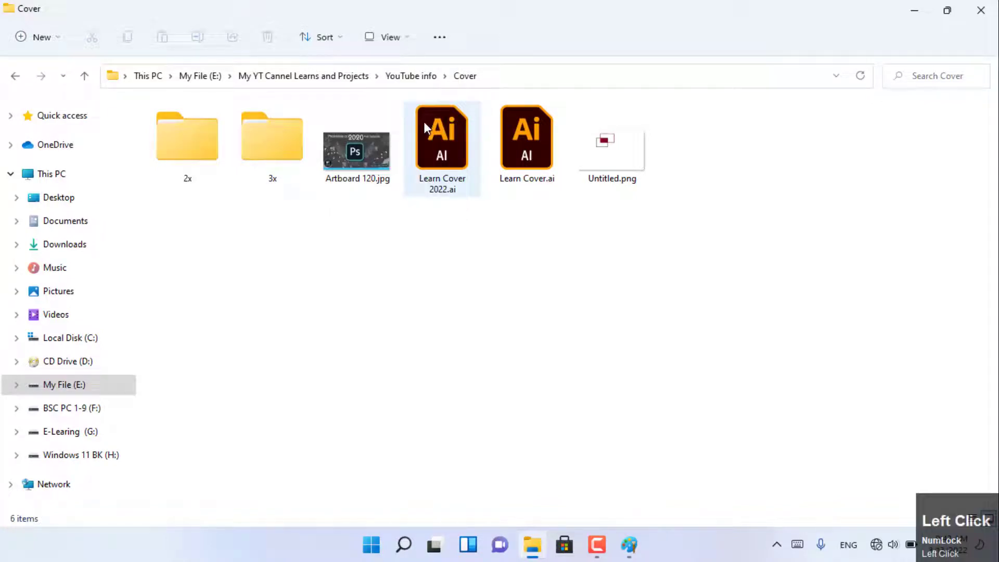
- Select Artboard 120.jpg in the Cover folder and invert the selection to pick every other item
click(276, 156)
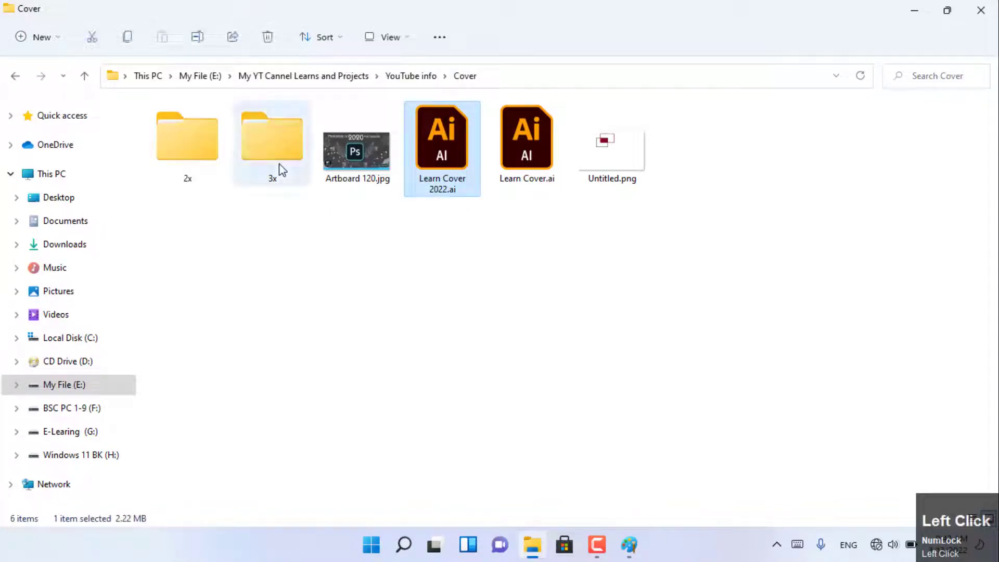
click(441, 38)
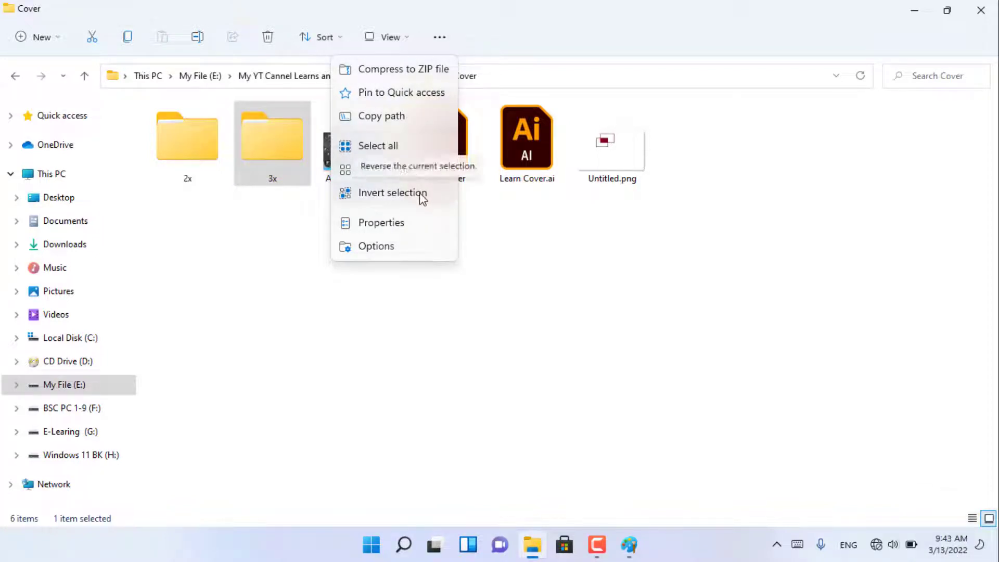
click(274, 158)
click(333, 153)
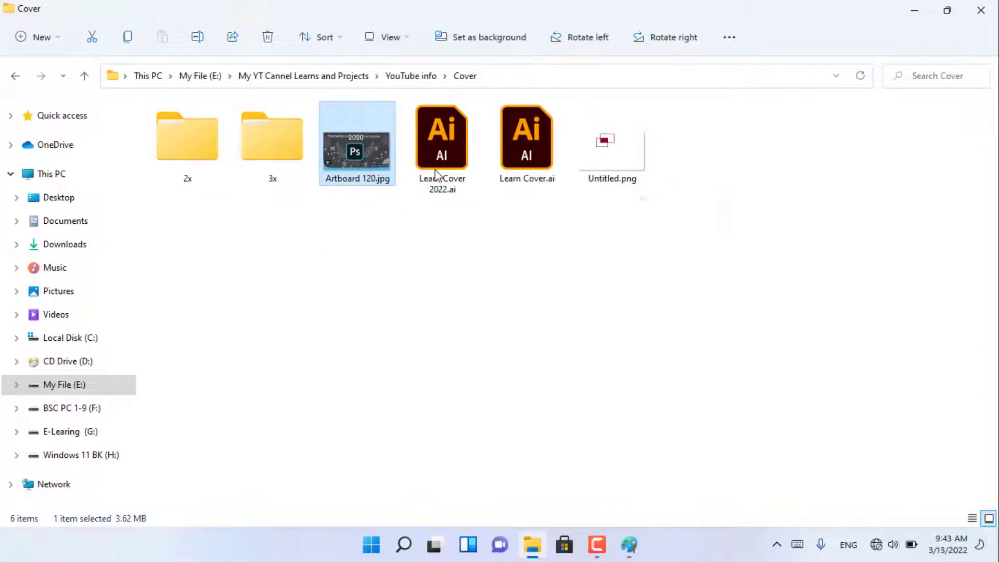
click(729, 37)
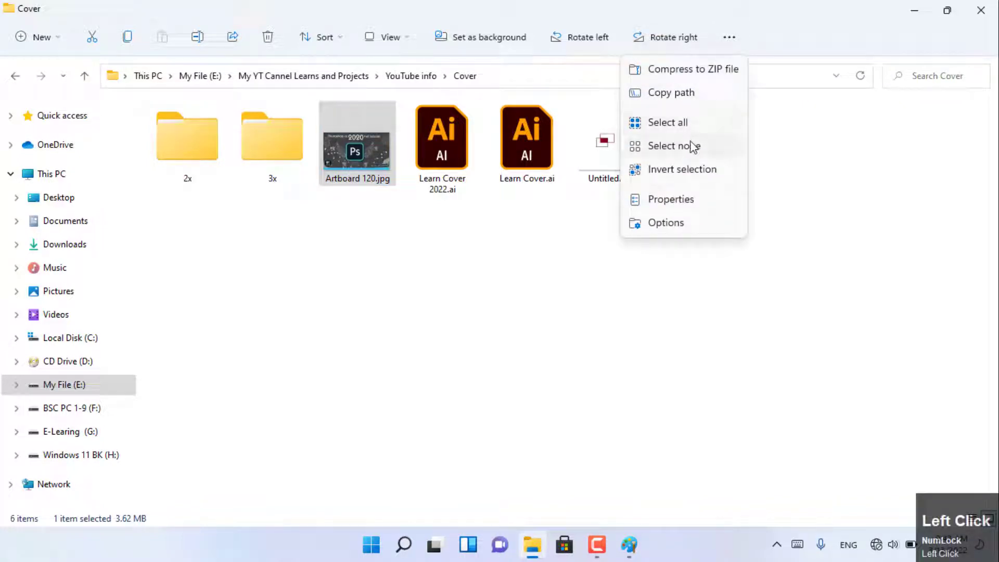
click(686, 170)
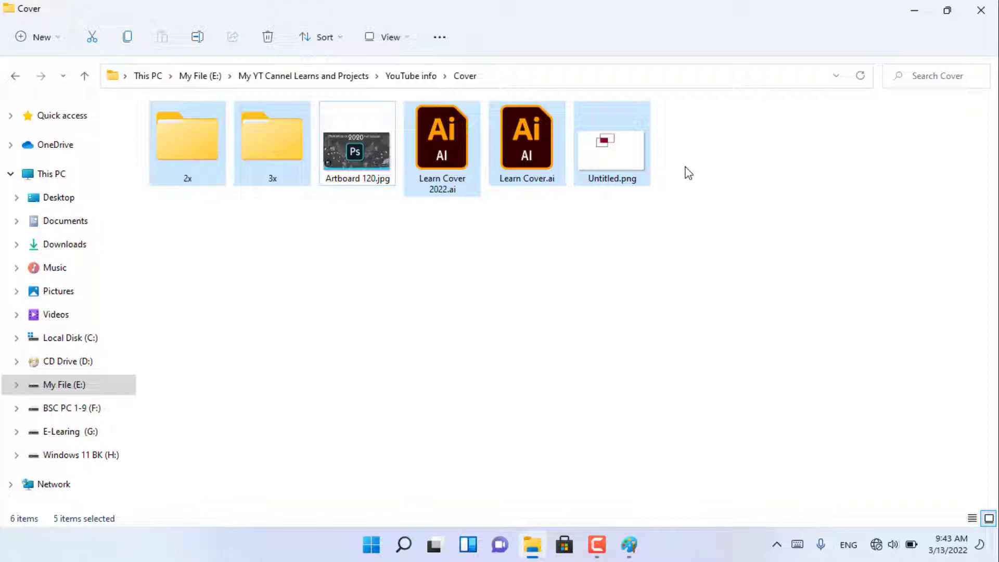
- Minimize File Explorer and Paint, and open the Themes page of the desktop's Personalization settings
click(921, 9)
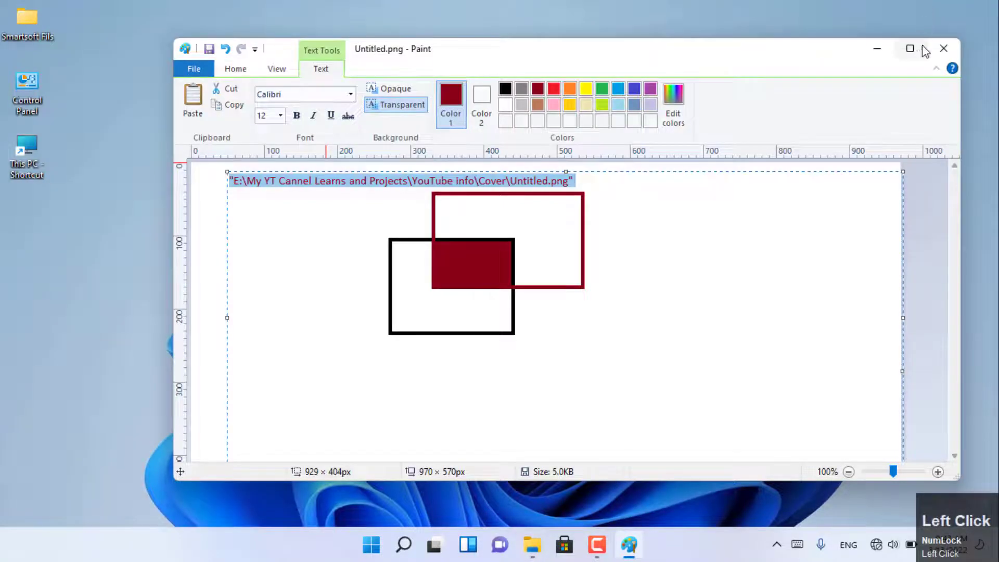
click(877, 48)
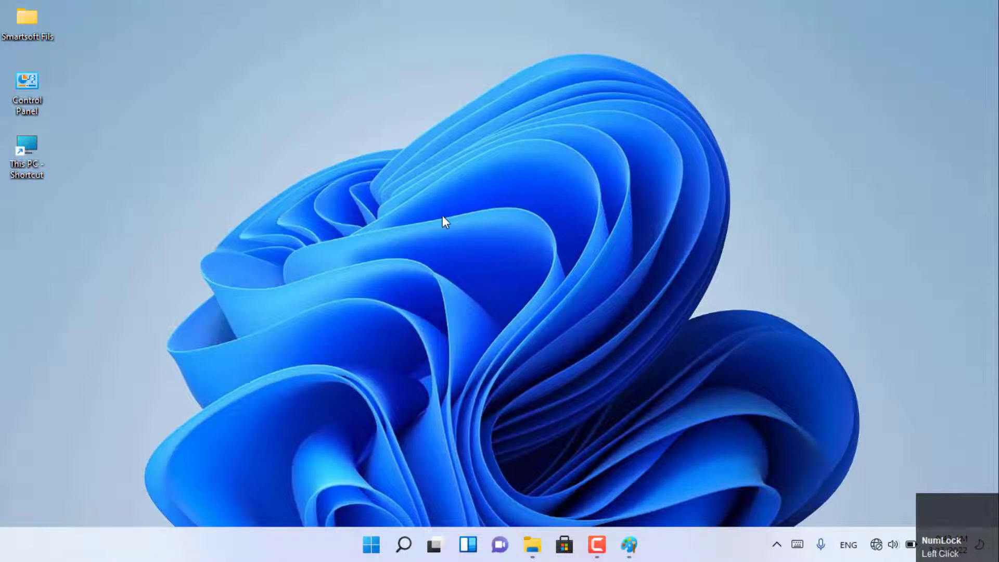
right_click(443, 217)
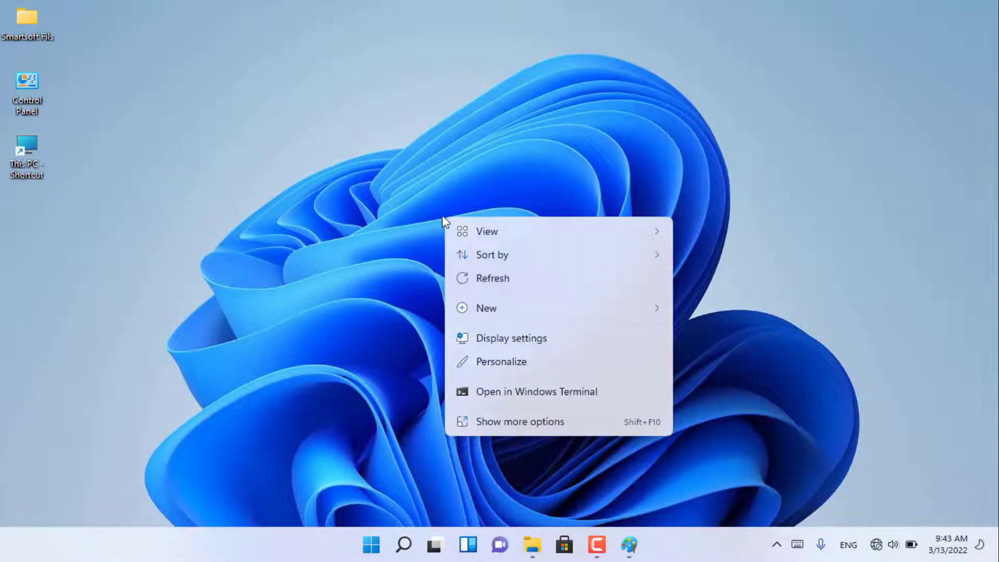
click(517, 365)
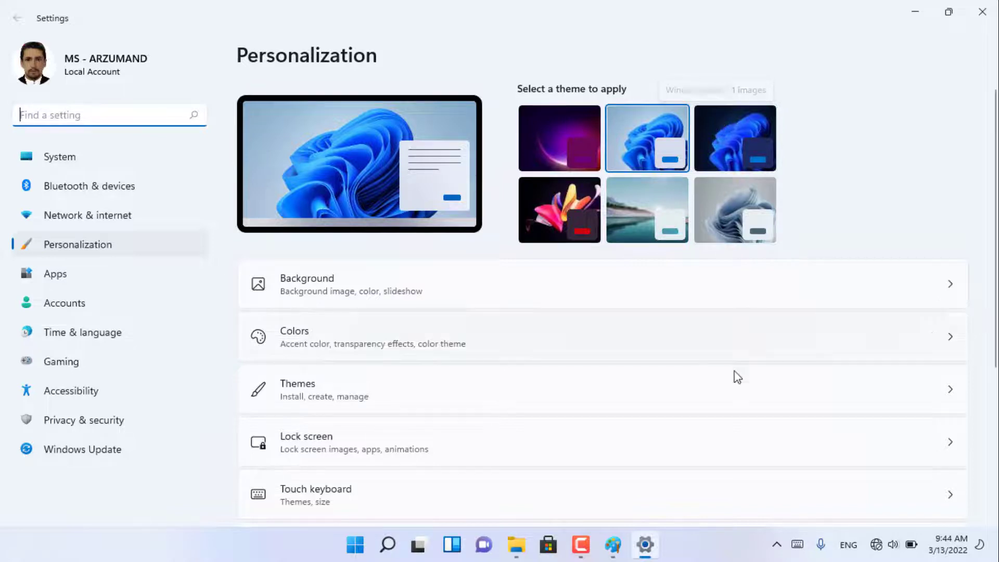
click(739, 387)
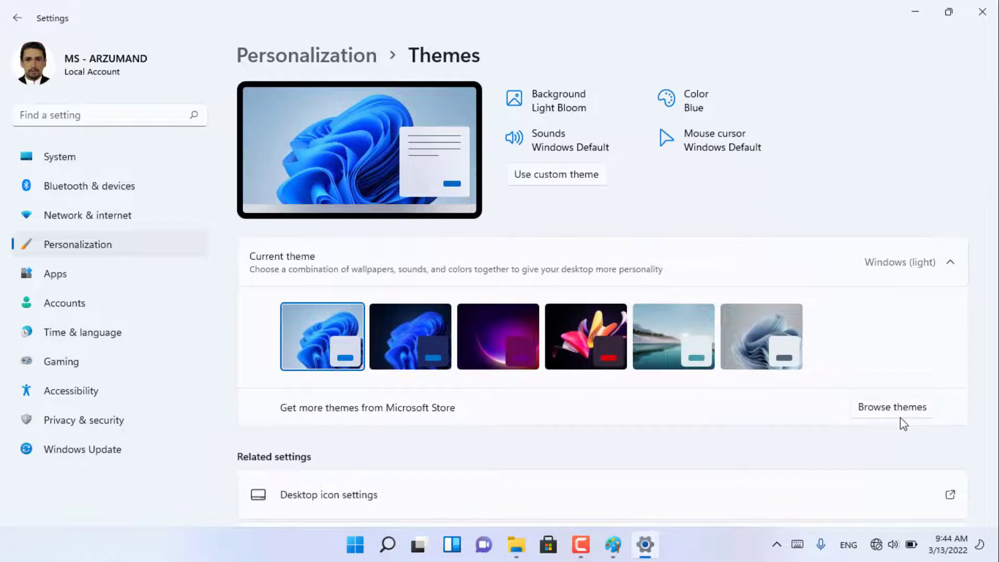
- Browse for more themes in the Microsoft Store, close the store, and return to the main Personalization page
click(903, 408)
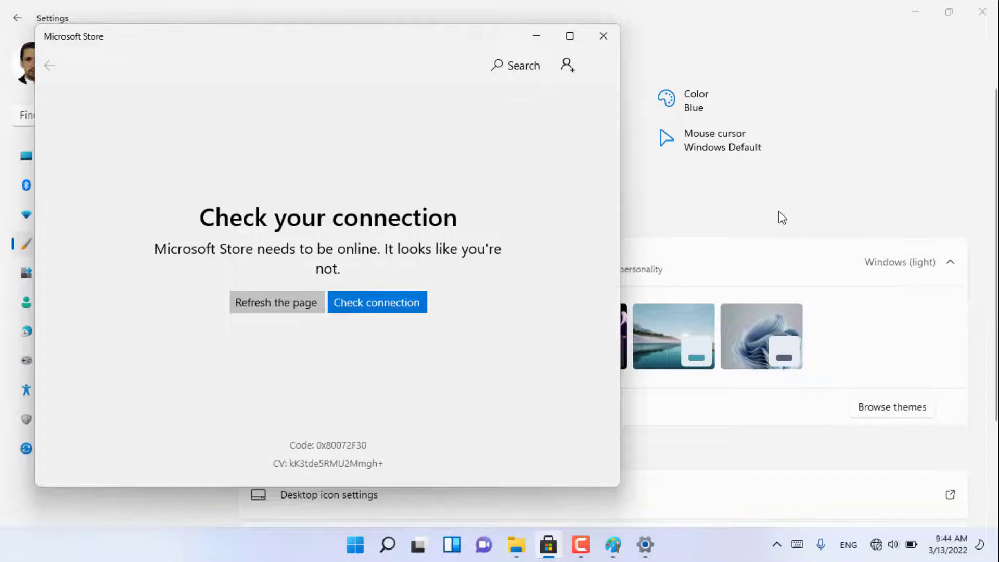
click(604, 37)
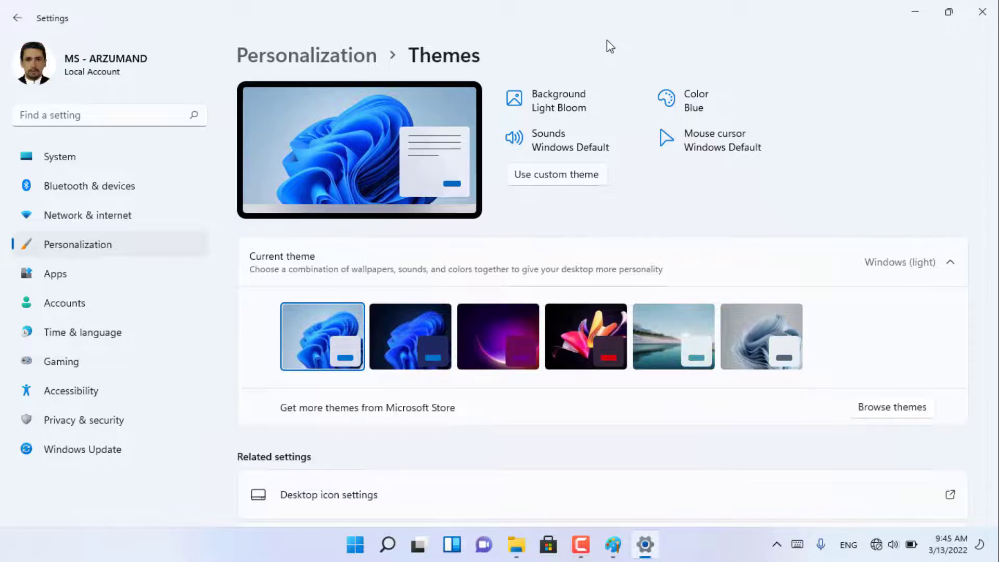
click(19, 20)
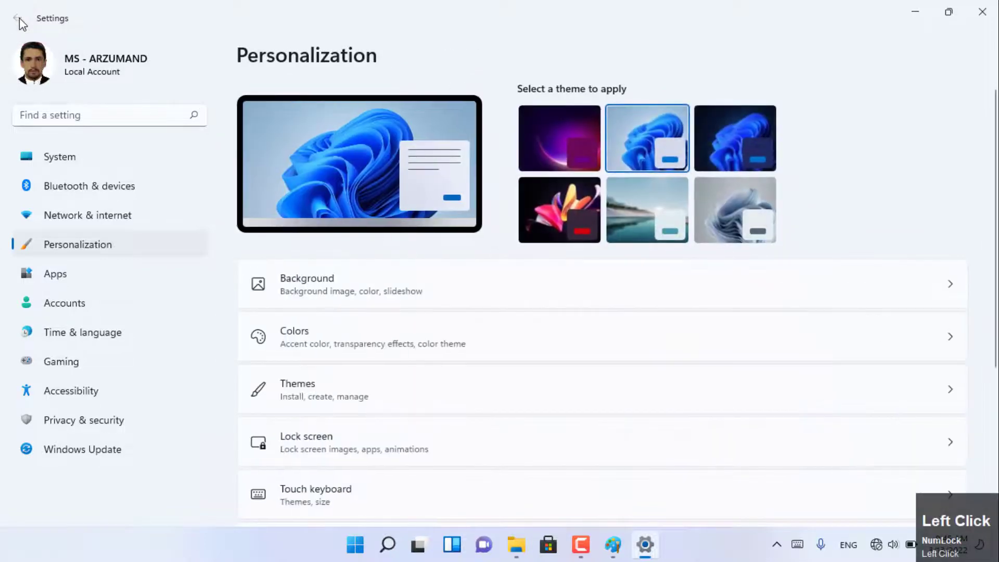
- Open the desktop's Background settings and set the background type to Solid color
click(365, 281)
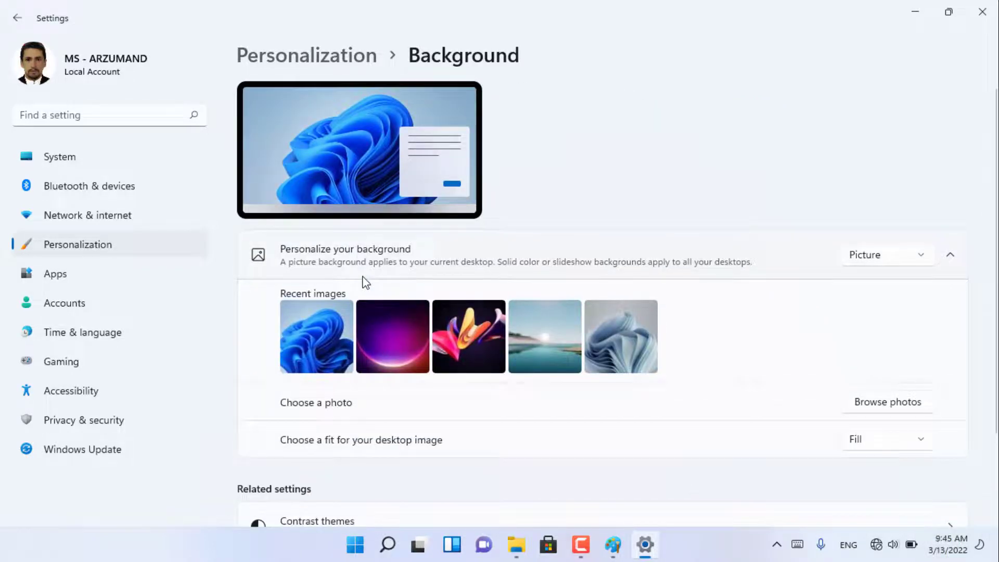
click(889, 261)
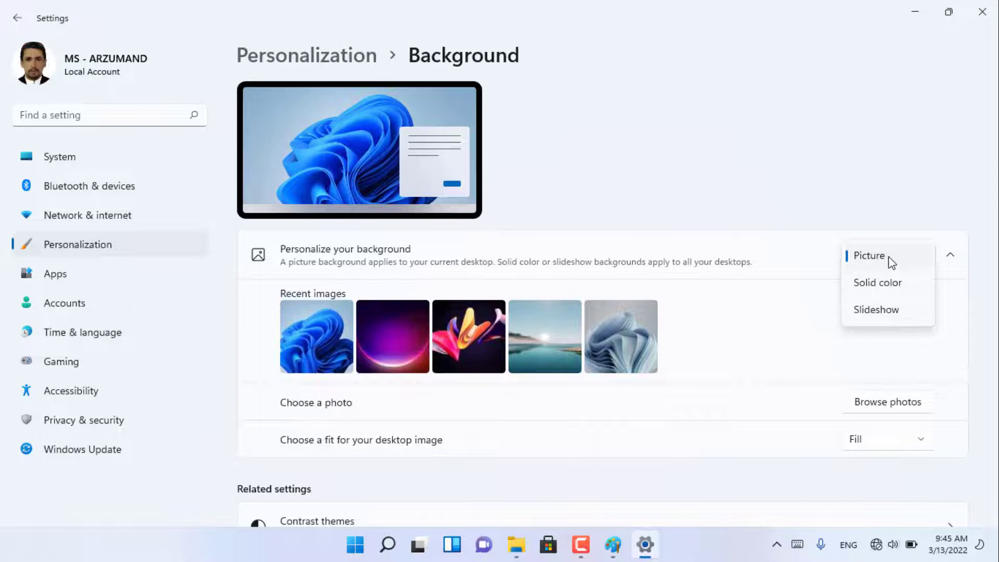
click(885, 284)
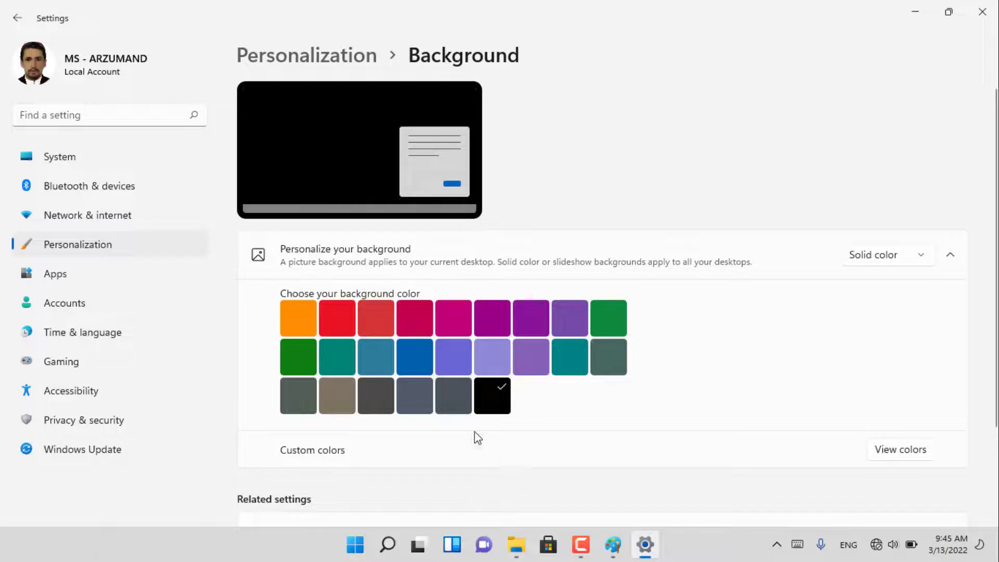
- Shrink the Settings window to expose the desktop, and apply the Gold background color followed by the bright red beside it
drag(511, 5, 614, 29)
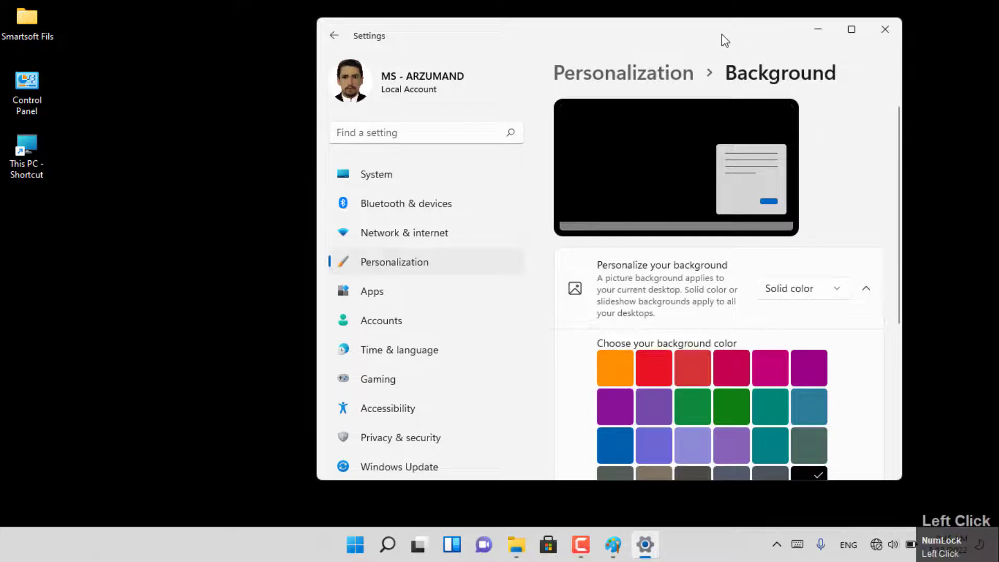
drag(725, 40, 703, 24)
drag(875, 234, 874, 314)
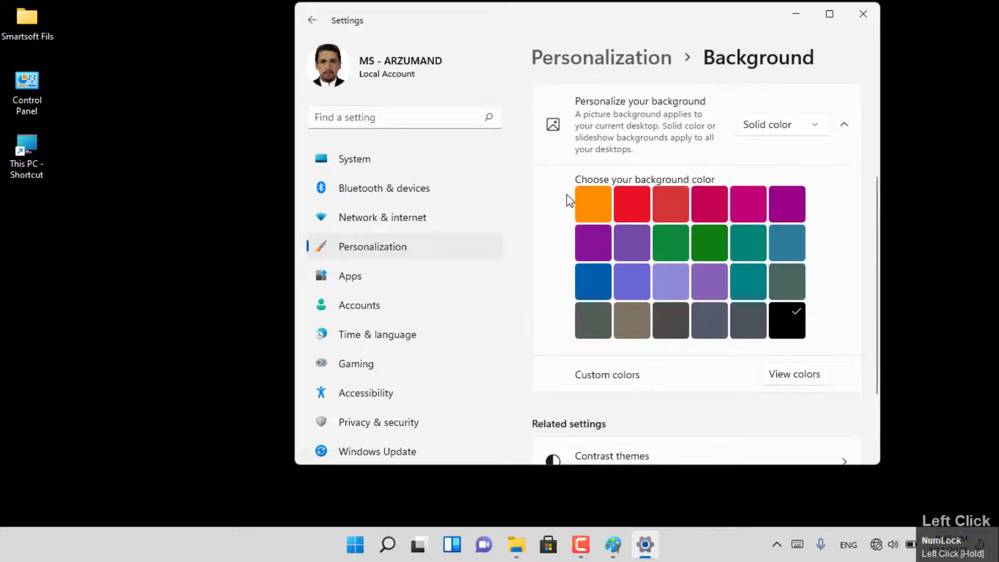
click(596, 207)
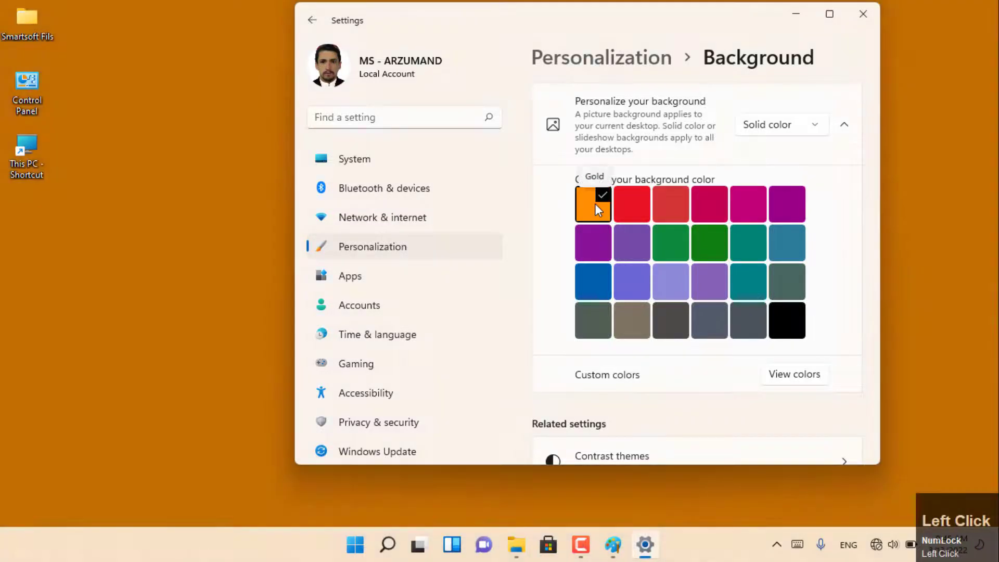
click(636, 192)
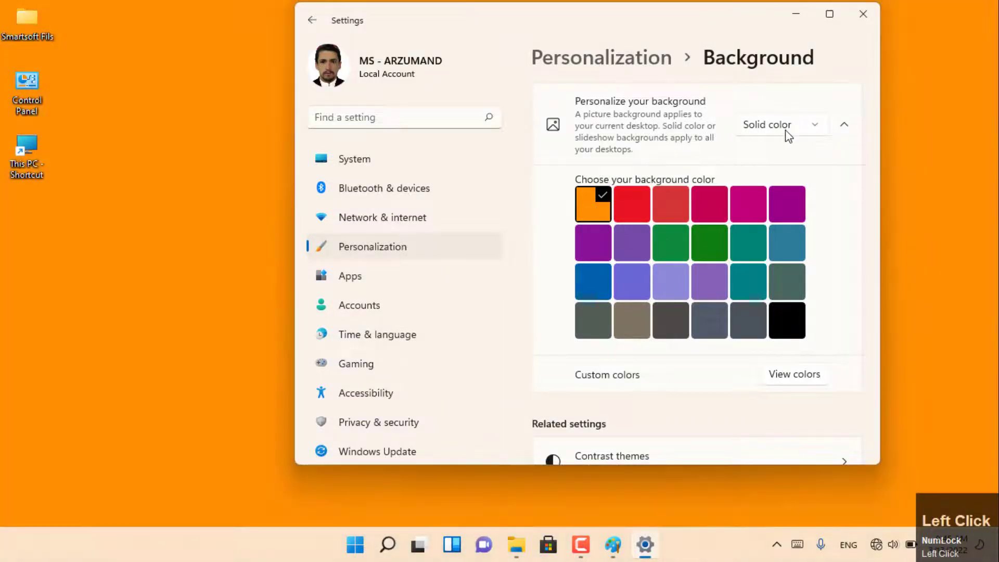
- Set the background type to Slideshow, and copy the Cover folder's path from File Explorer
click(786, 134)
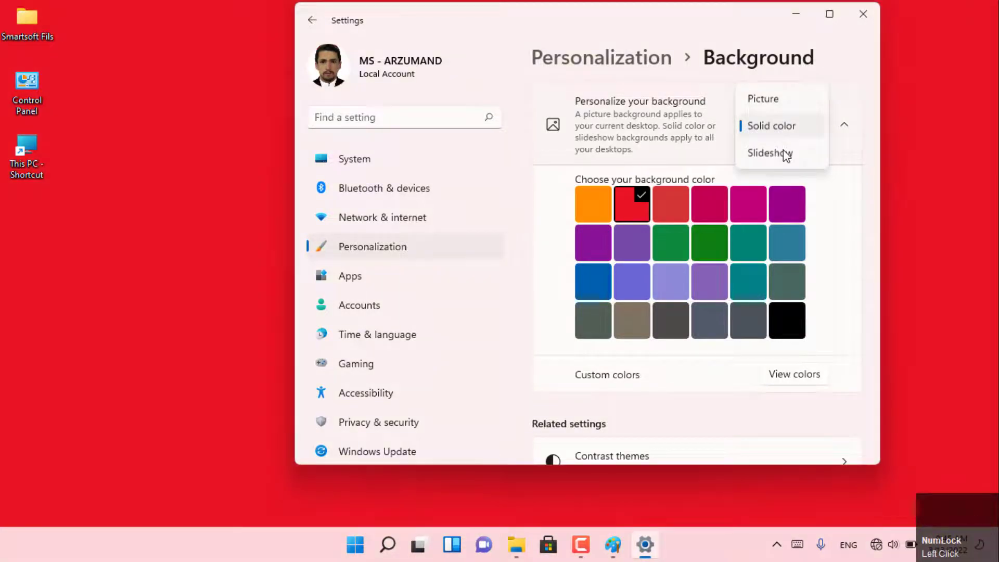
click(786, 154)
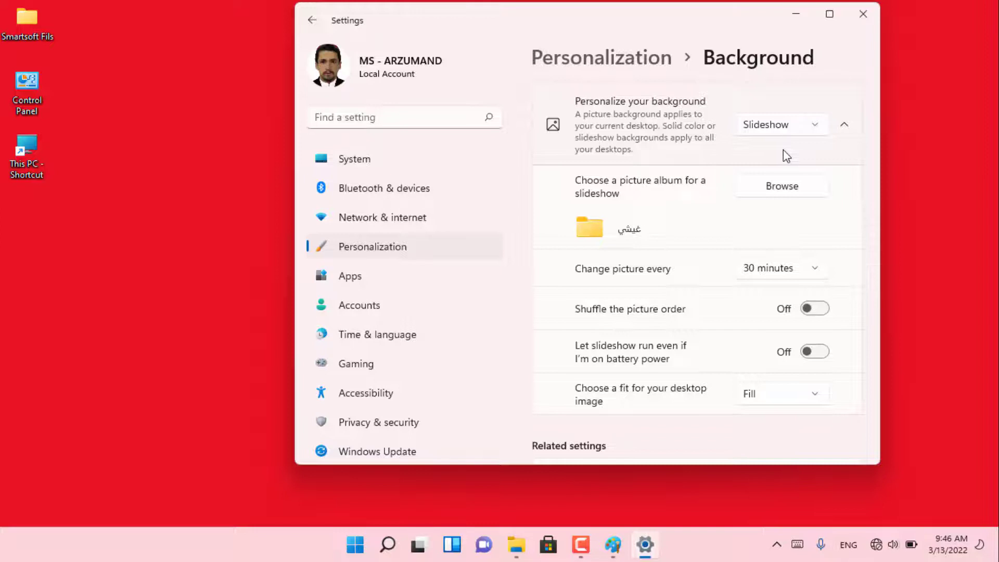
click(514, 545)
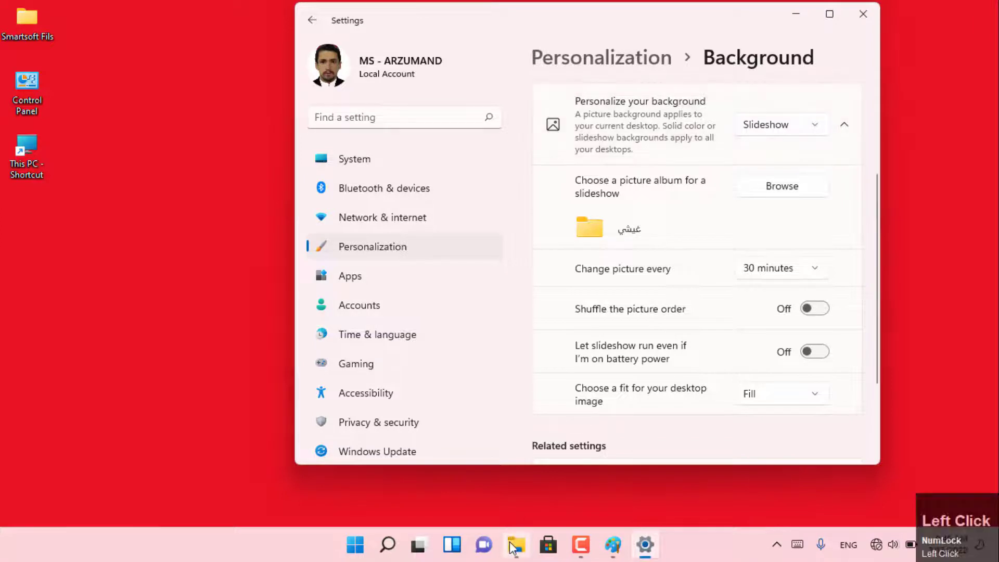
click(603, 203)
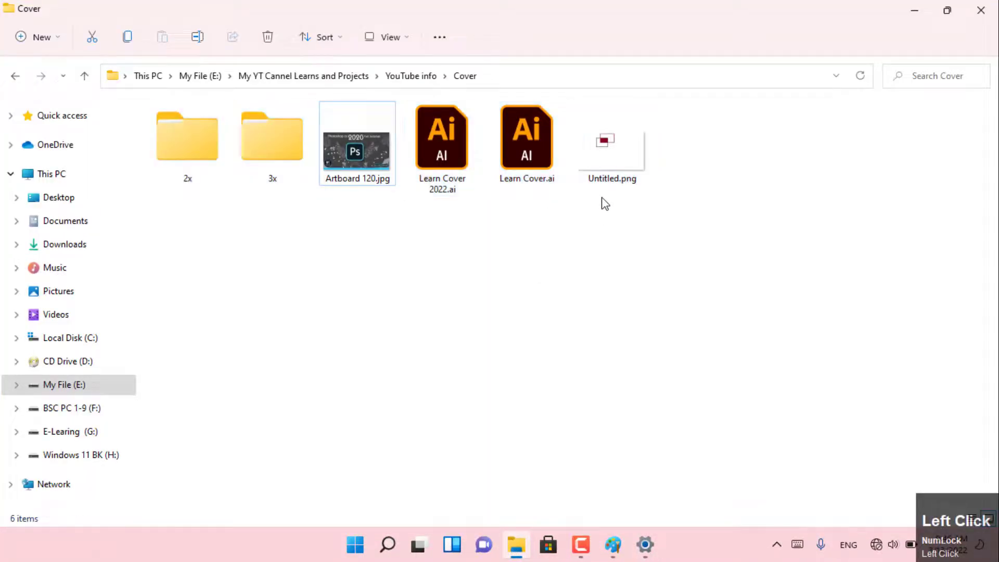
click(747, 82)
key(ctrl+c)
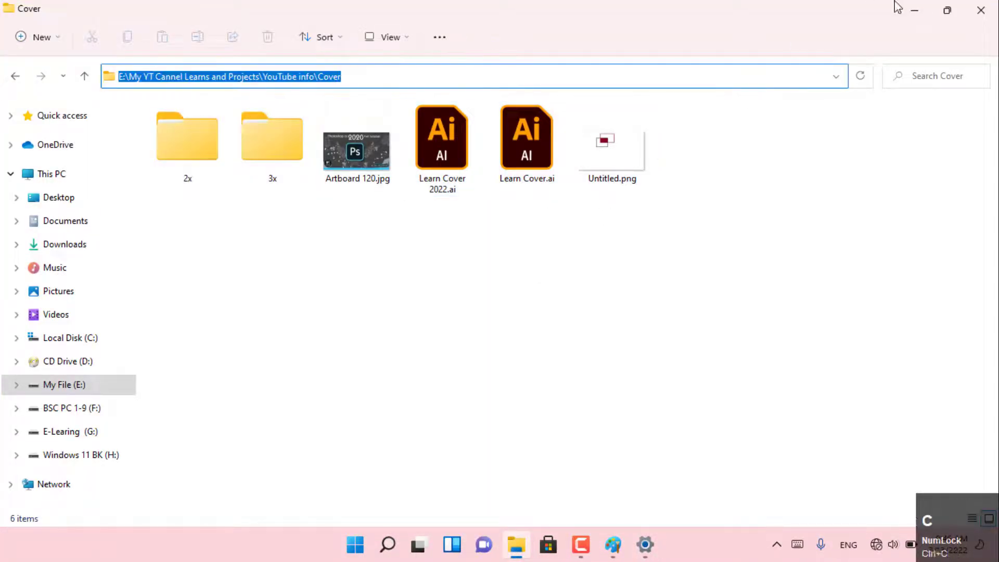
click(915, 15)
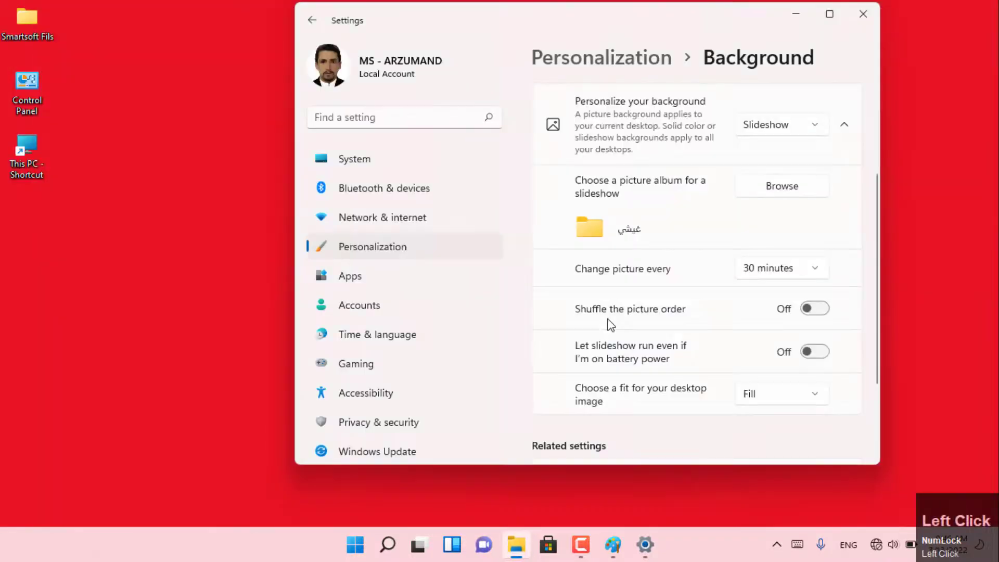
- Choose the folder E:\My YT Cannel Learns and Projects\YouTube info\Cover as the slideshow's picture album, using the copied path
click(785, 188)
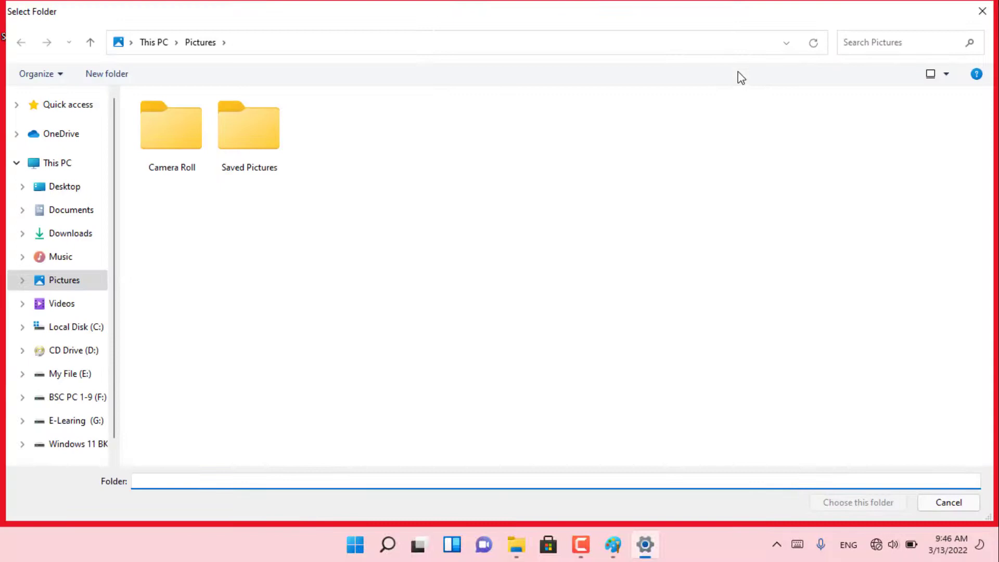
click(739, 54)
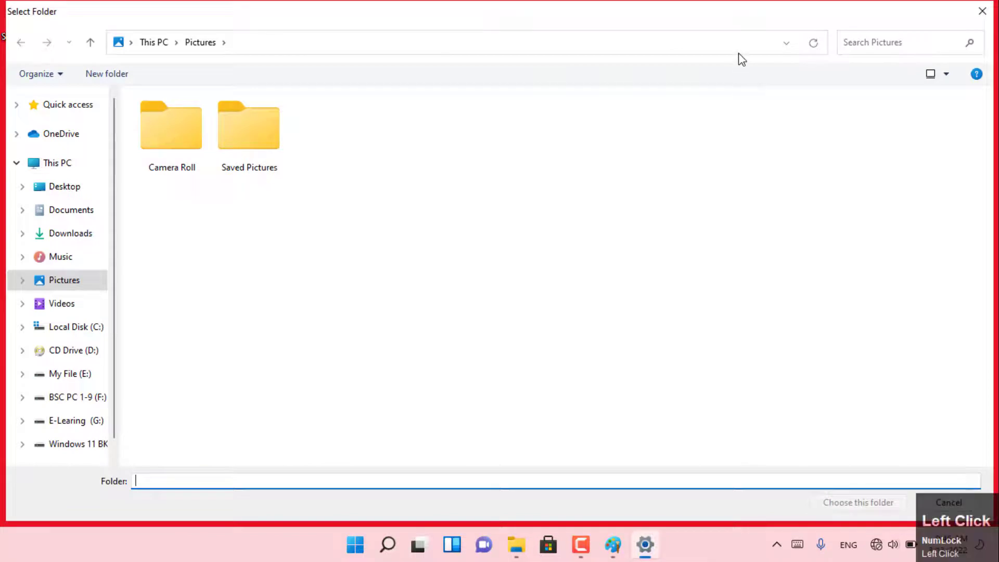
key(ctrl+v)
key(Return)
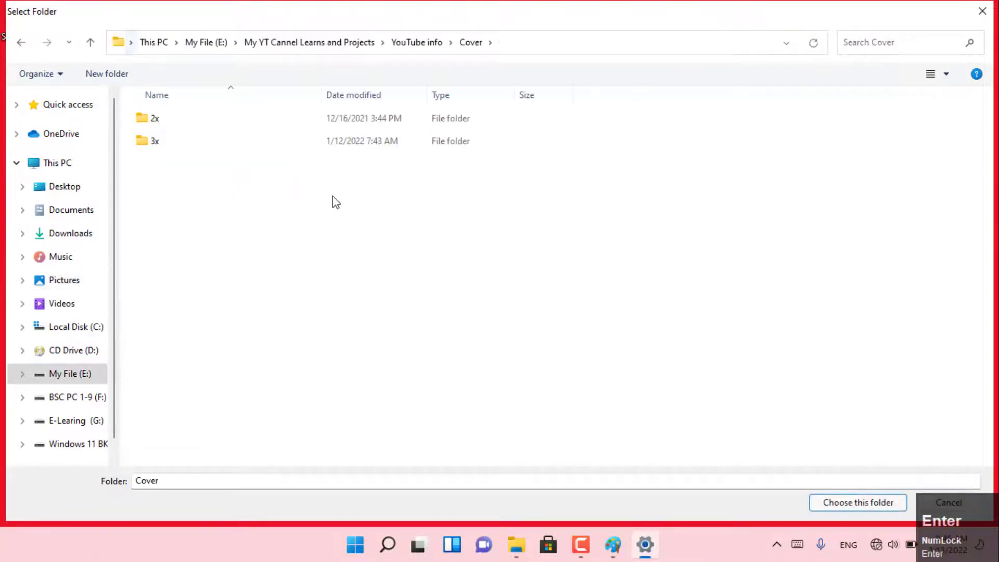
click(851, 507)
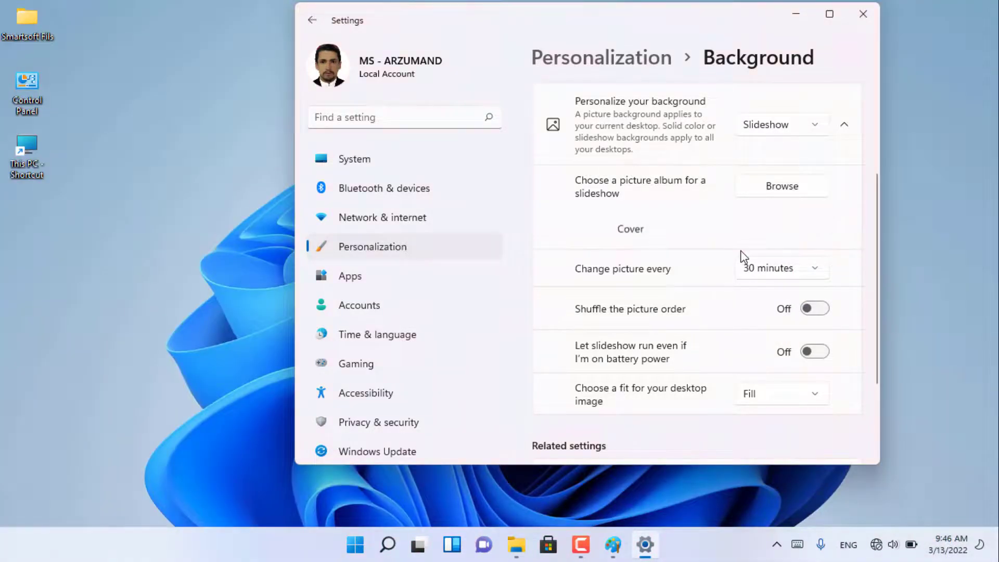
- Set the background slideshow to change its picture every 1 minute
click(788, 282)
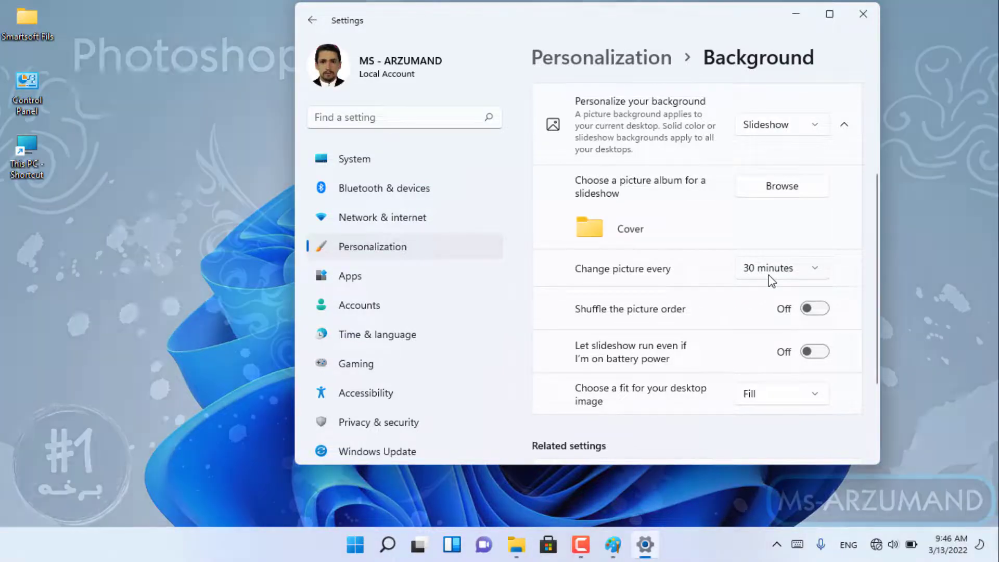
click(770, 275)
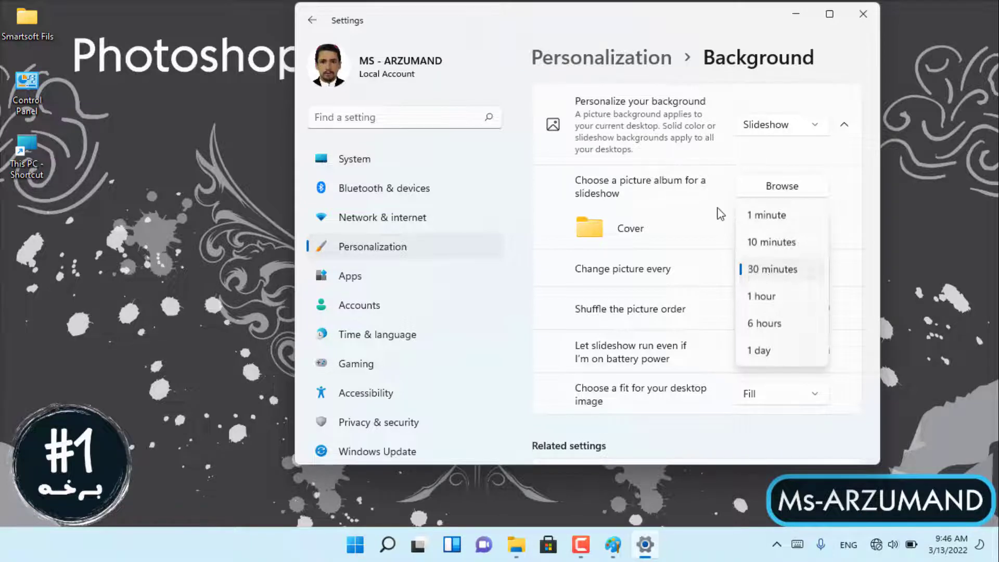
click(719, 209)
click(774, 269)
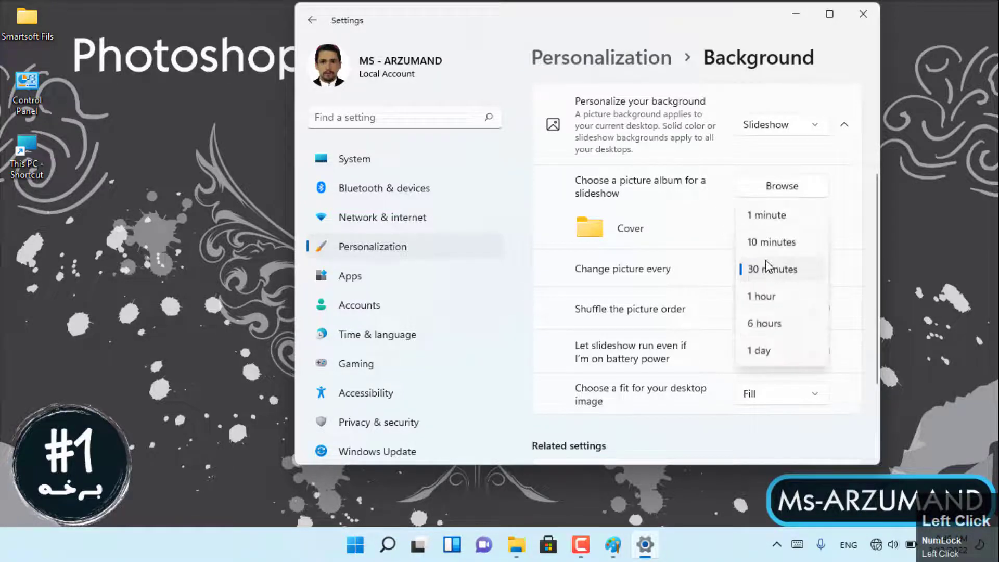
click(771, 216)
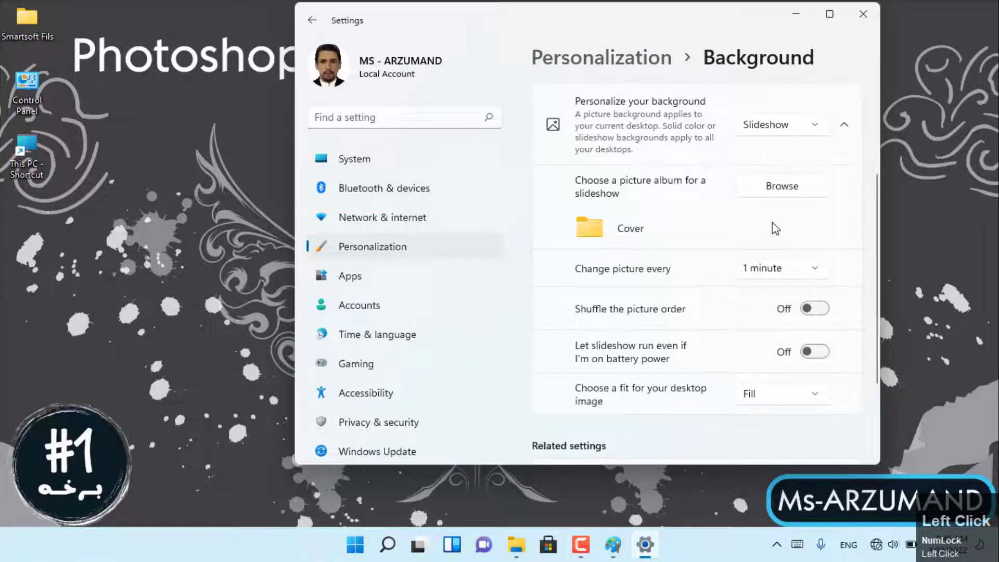
- Advance the desktop slideshow to the next background twice from the desktop
right_click(189, 207)
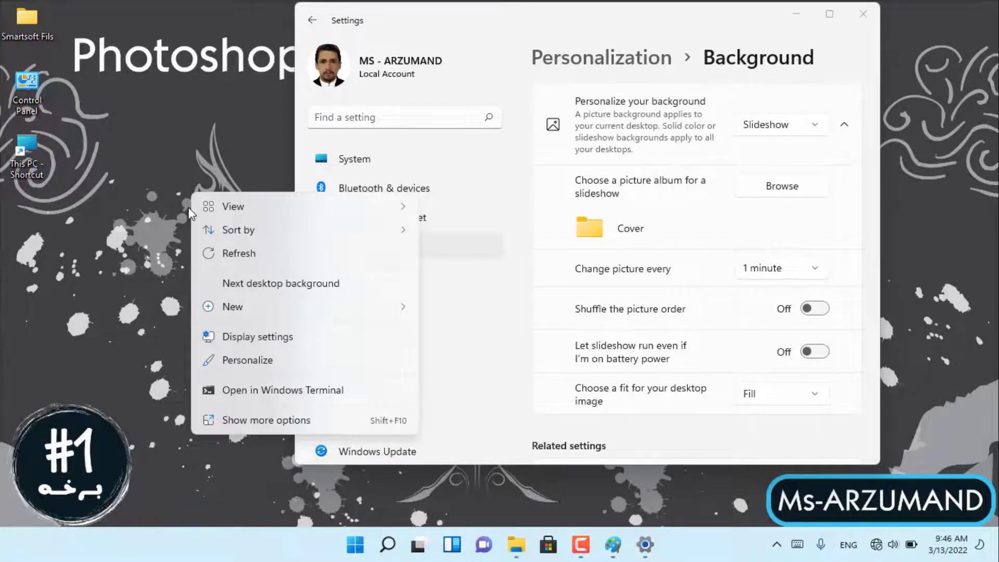
click(276, 285)
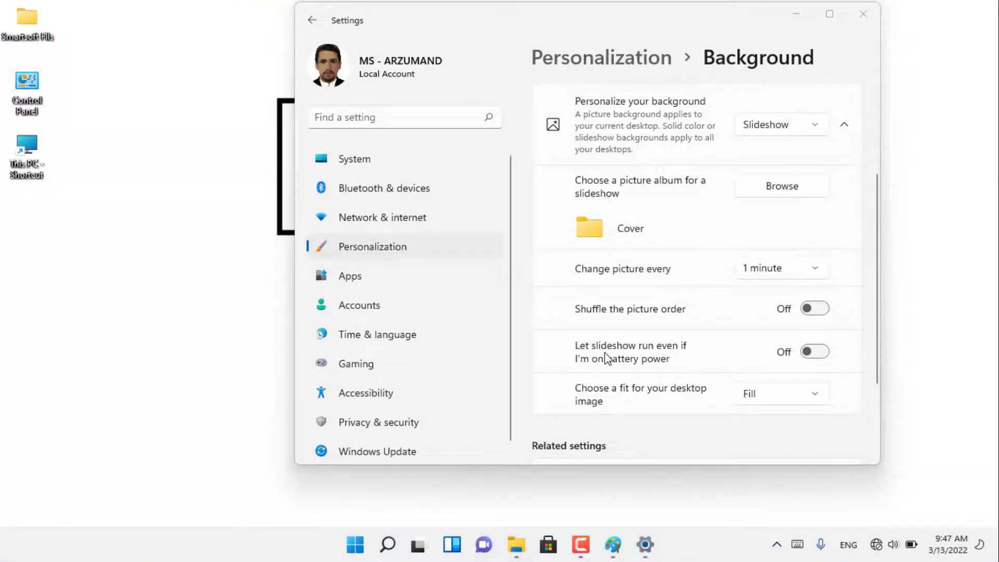
click(872, 231)
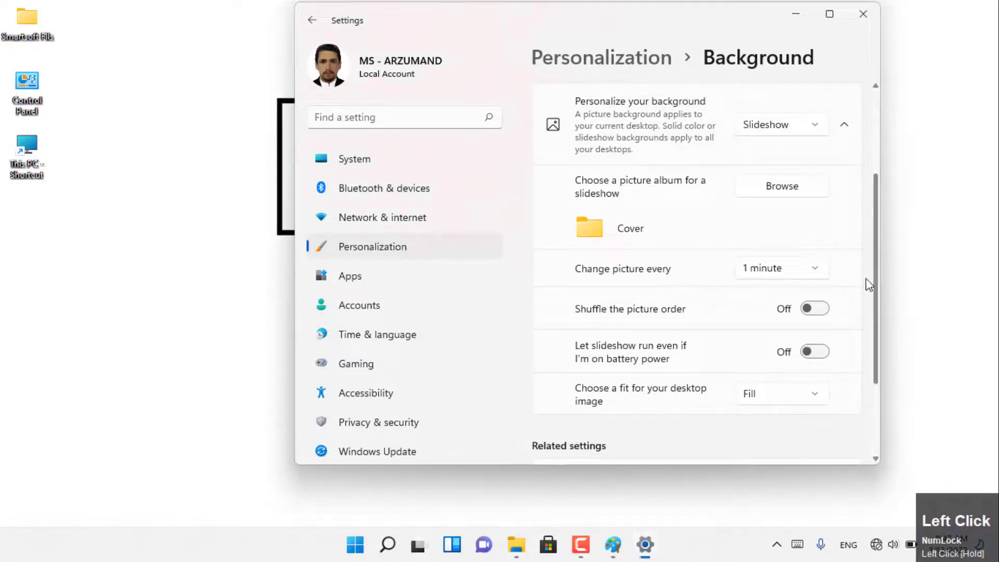
right_click(257, 275)
click(297, 284)
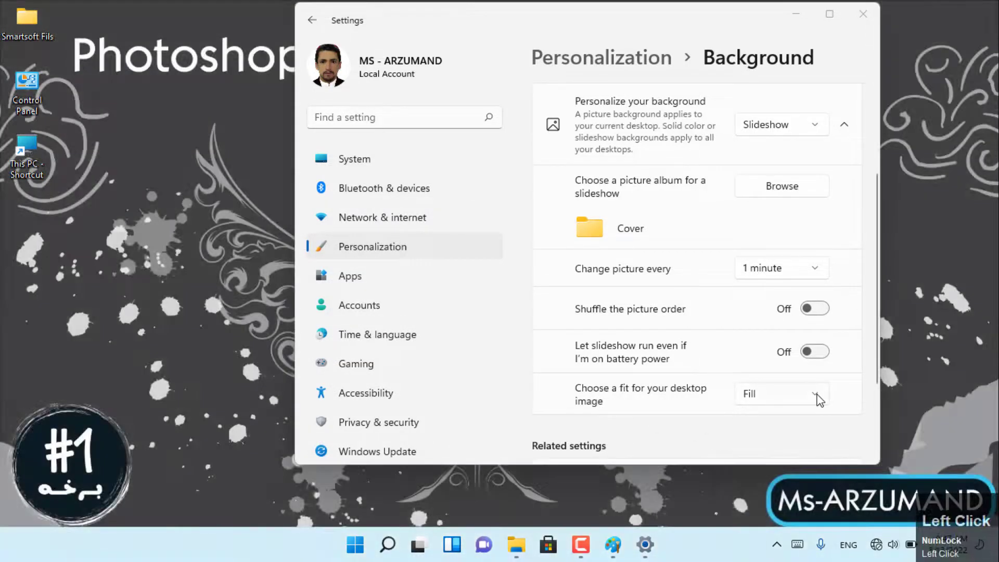
- Try the Fit, Stretch and Tile options for the desktop image, and set its fit to Center
click(816, 395)
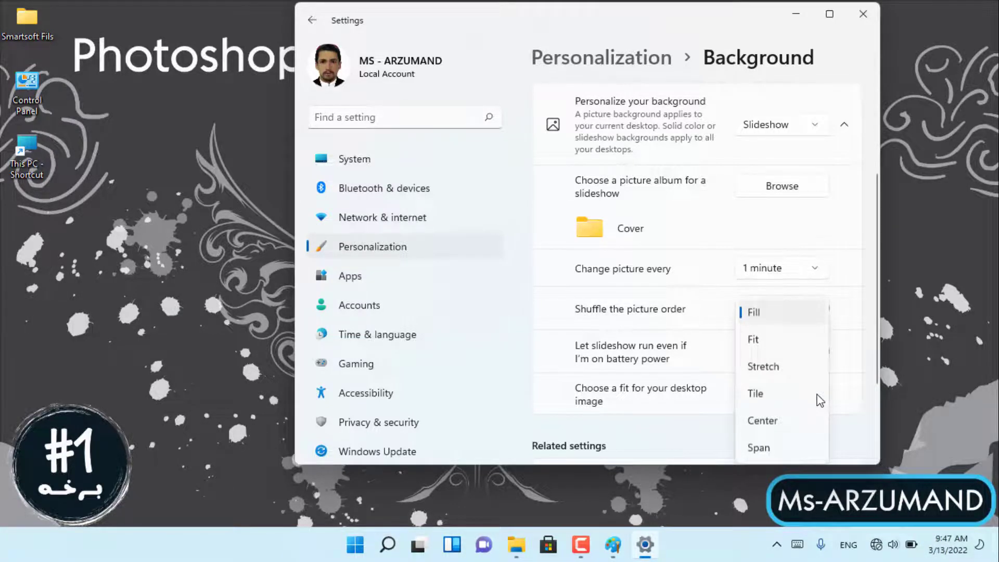
click(783, 340)
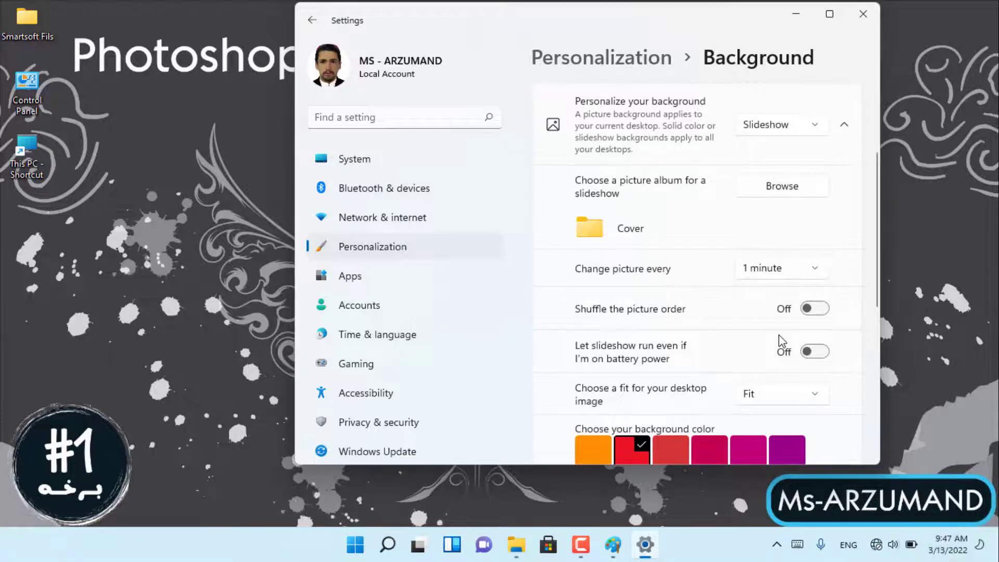
click(795, 406)
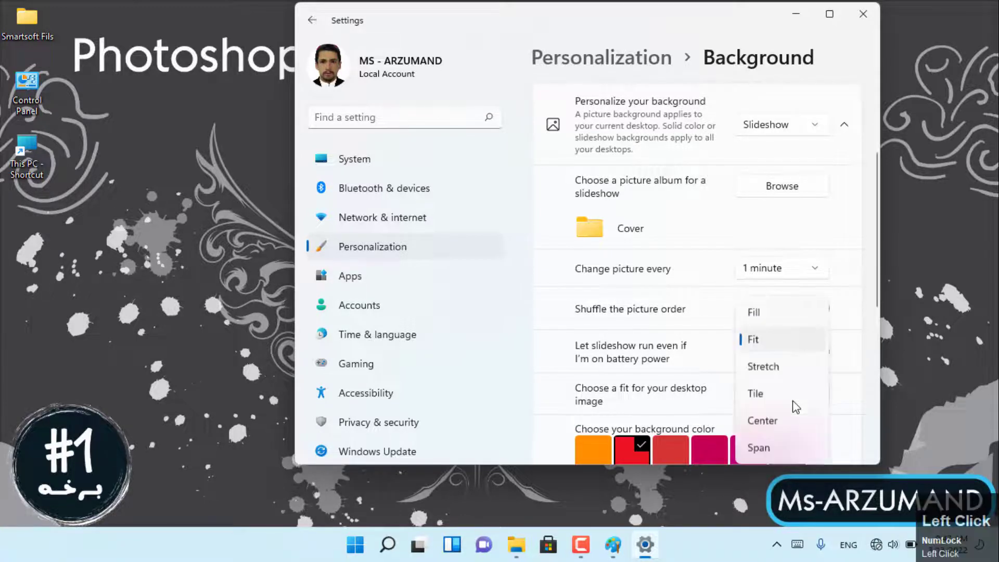
click(782, 366)
click(786, 395)
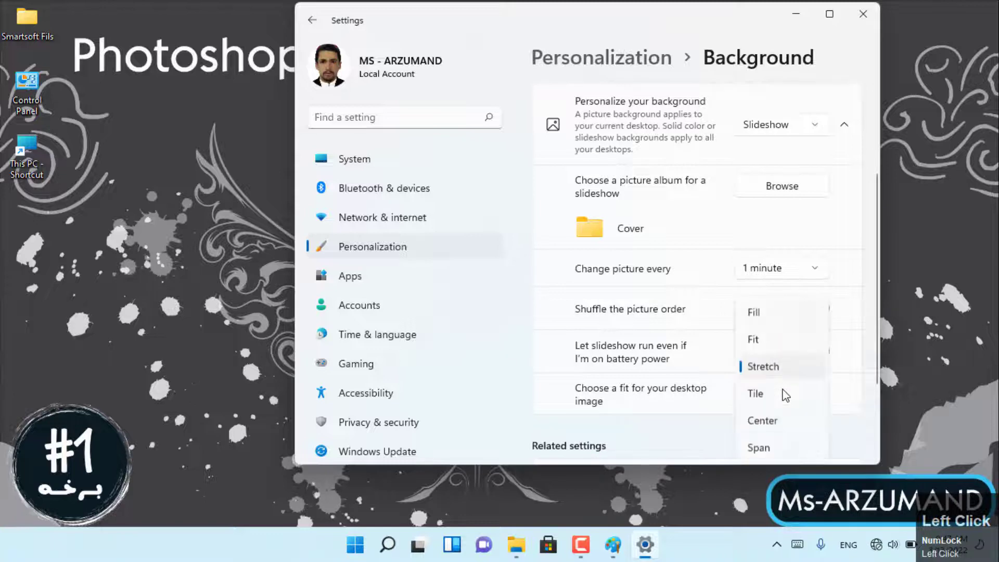
click(786, 411)
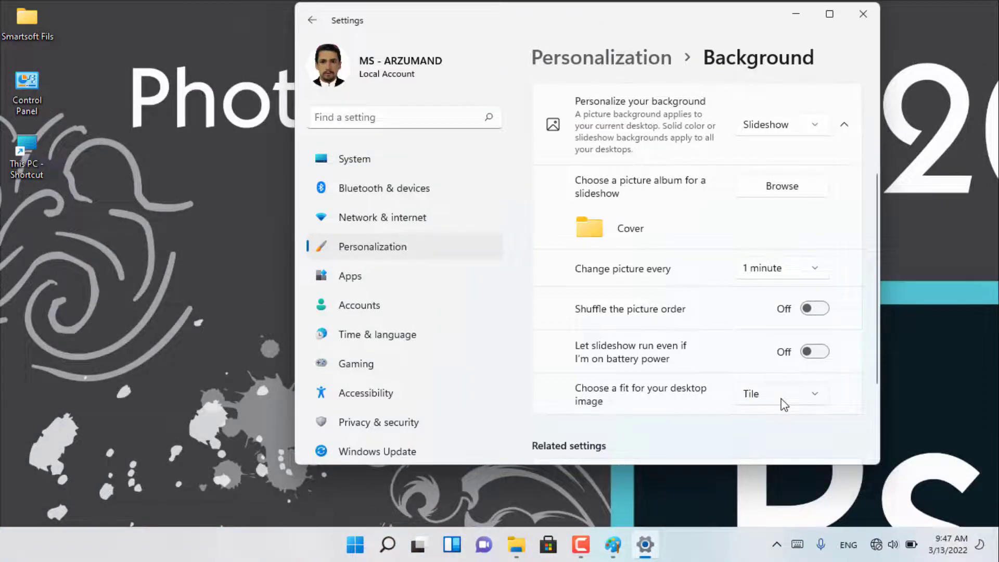
click(802, 394)
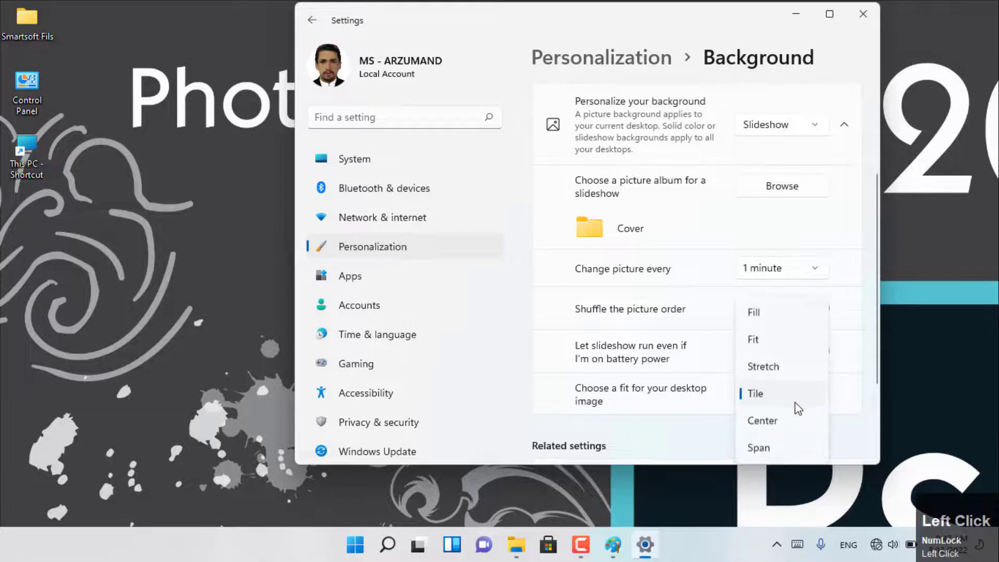
click(793, 428)
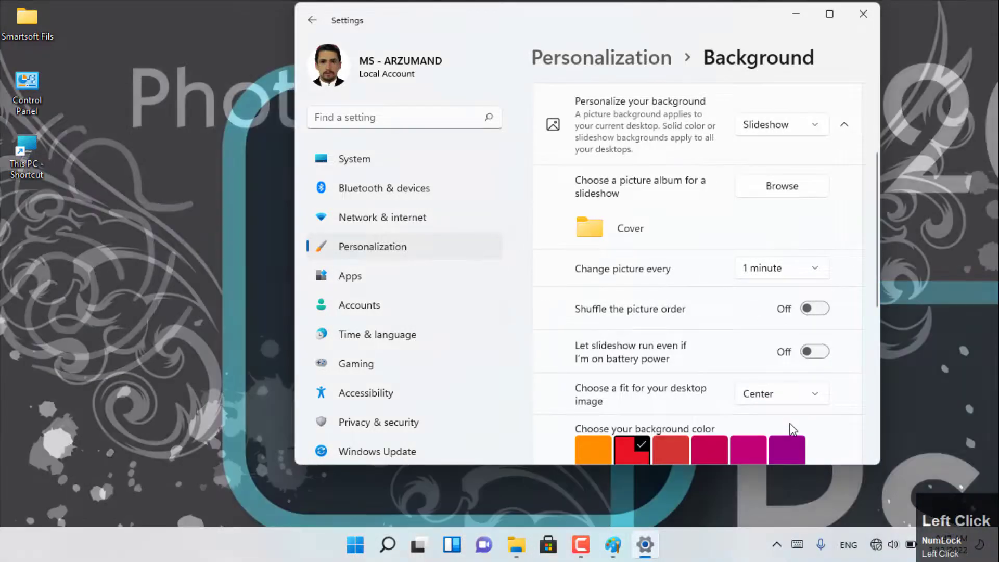
- Set the slideshow's desktop image fit to Fit
click(793, 391)
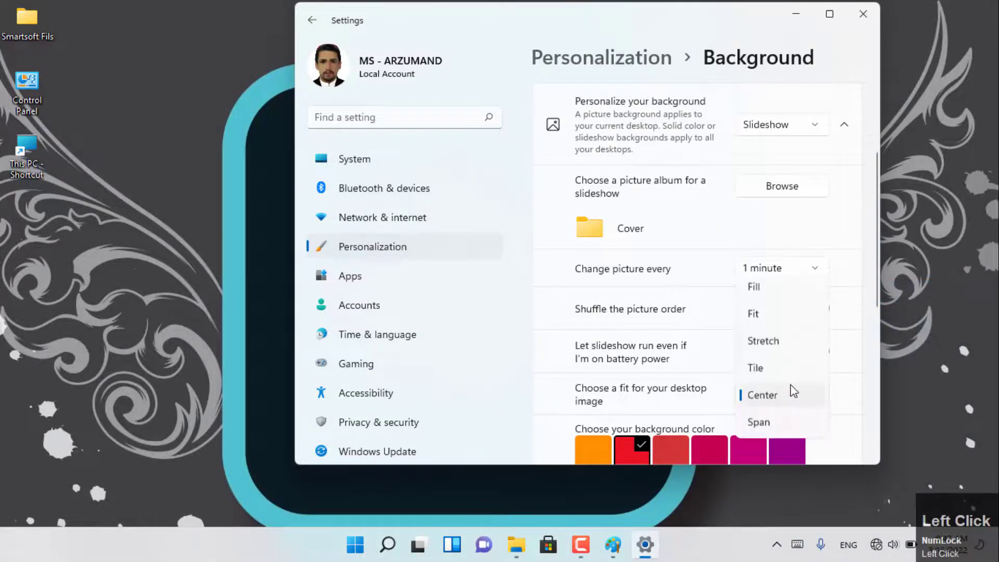
click(771, 319)
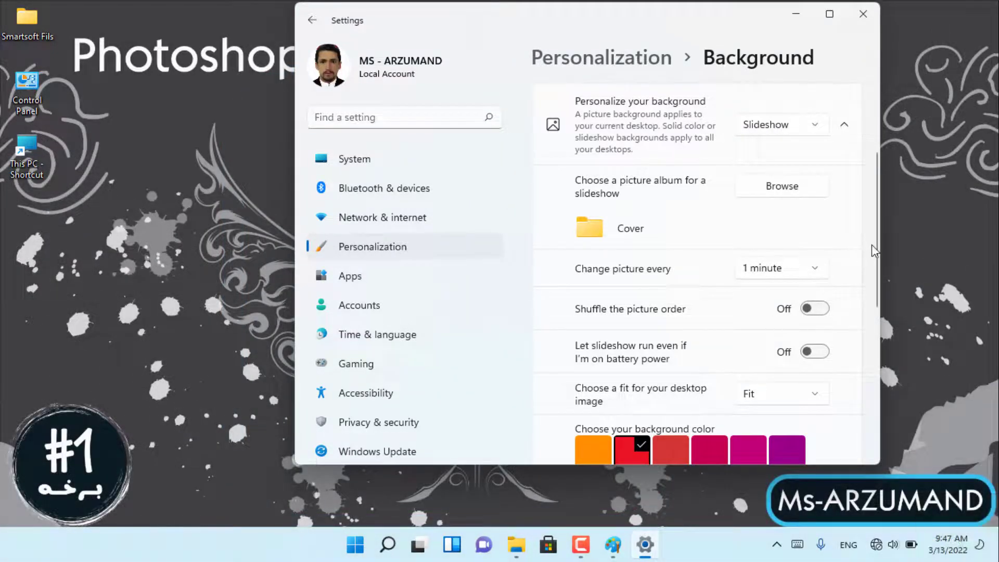
drag(874, 249, 876, 417)
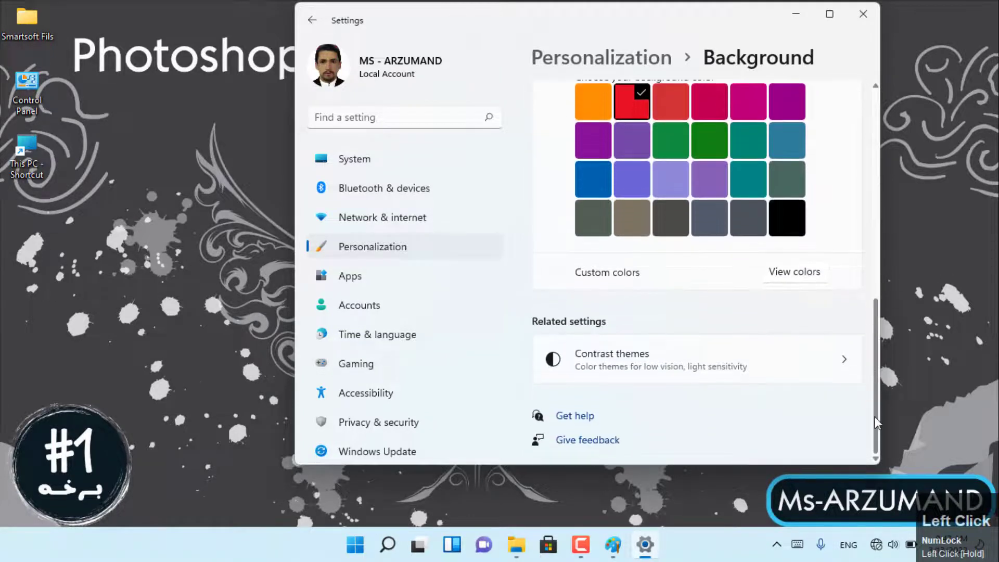
- Reopen the Background settings from Personalization and switch the background type to Picture
click(314, 20)
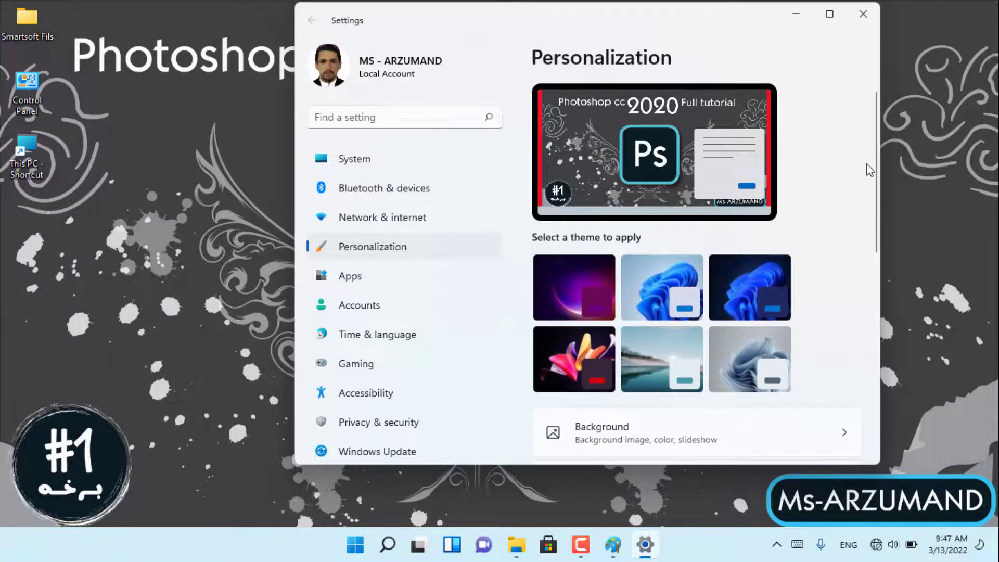
drag(877, 161, 874, 239)
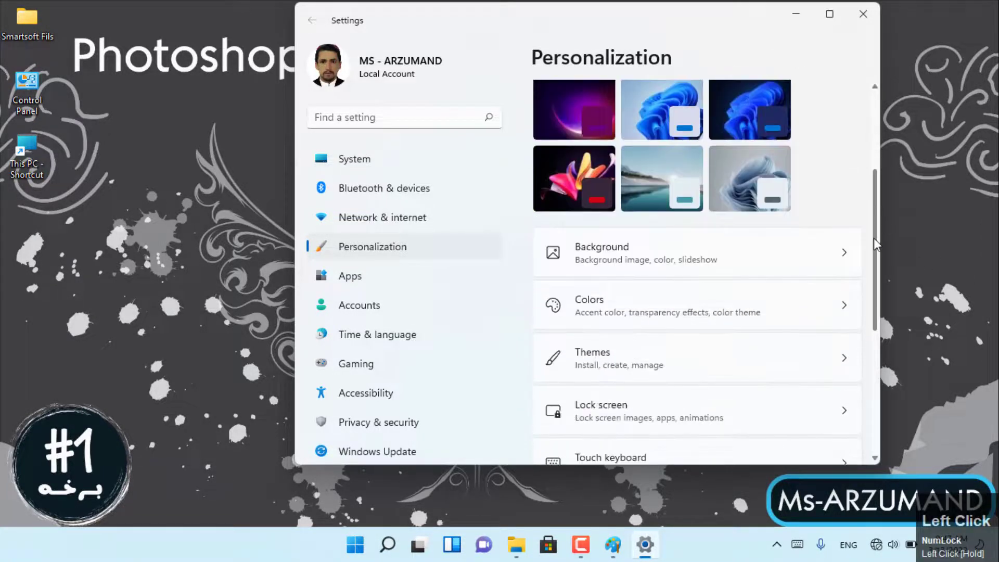
click(835, 253)
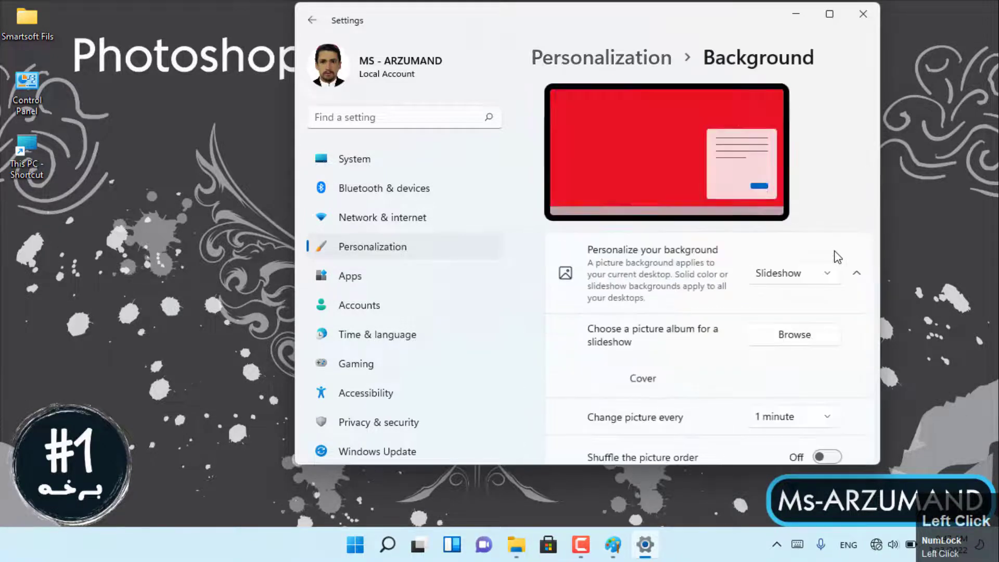
click(815, 275)
click(776, 222)
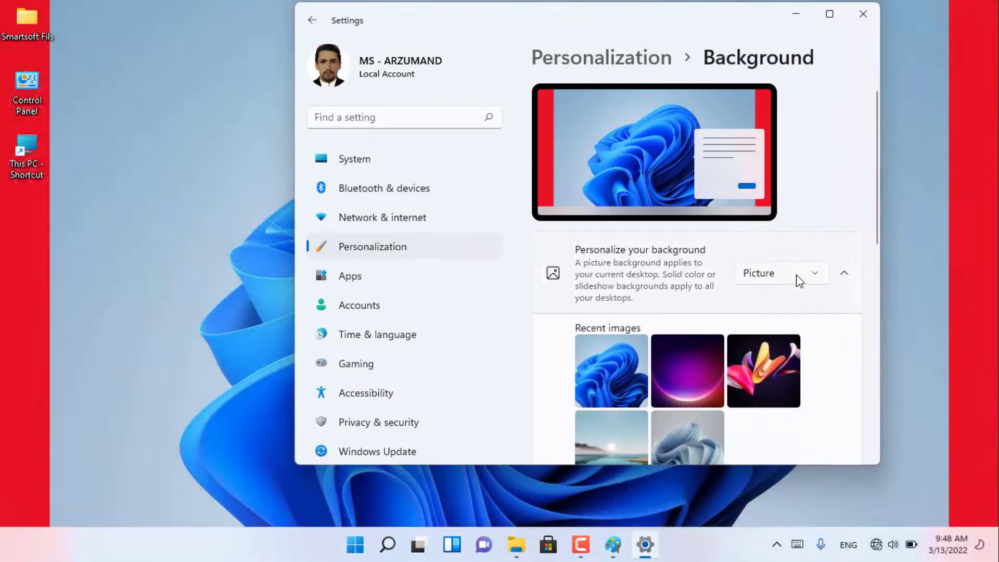
- Use the colorful abstract recent image on black as the desktop background and set its fit to Stretch
drag(878, 215, 828, 247)
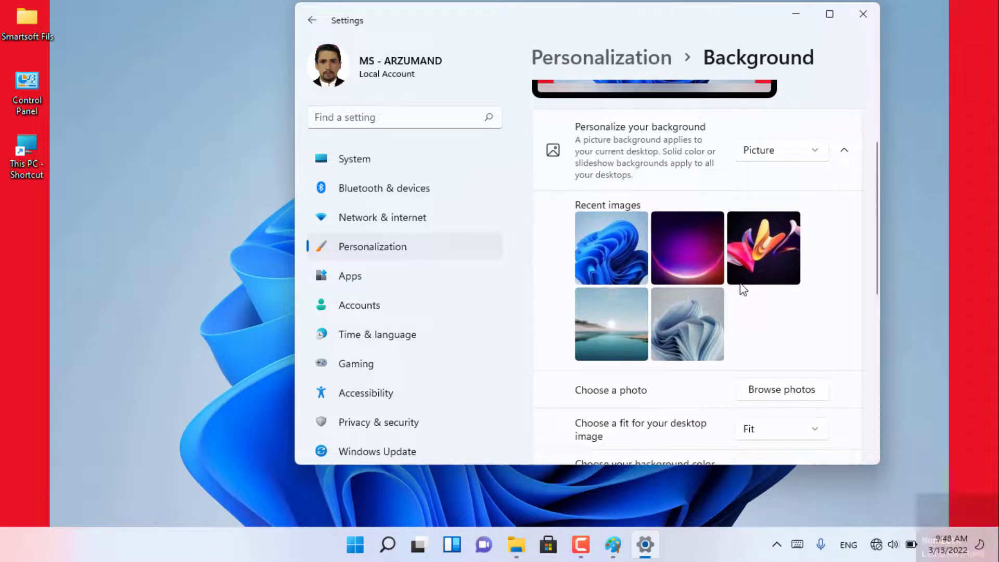
click(744, 239)
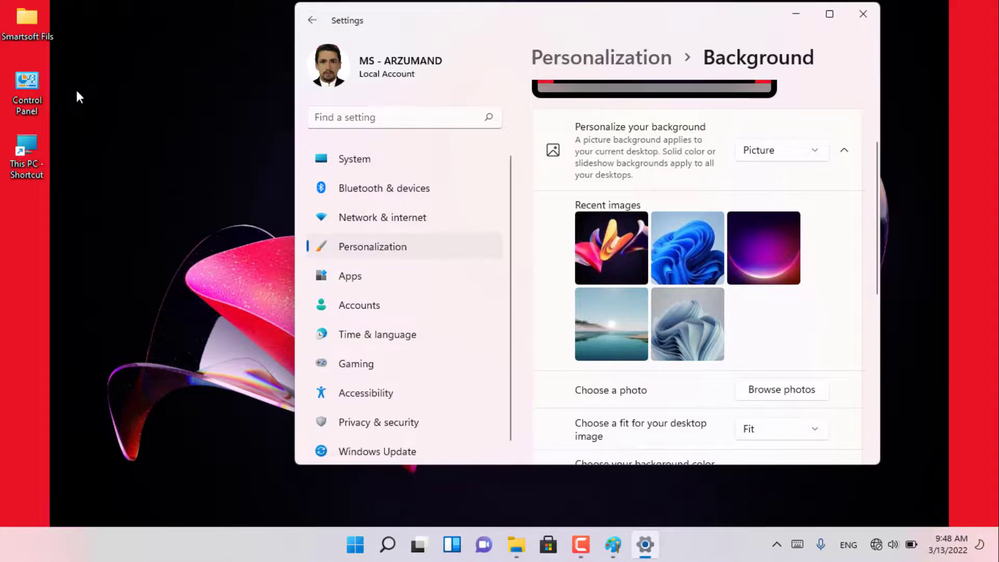
click(812, 428)
click(788, 348)
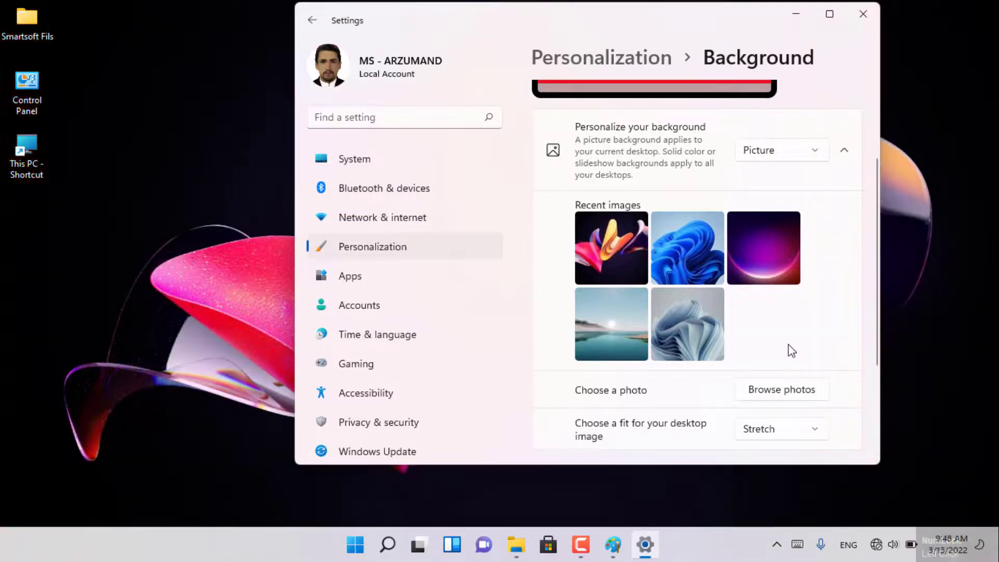
- Examine the picture file types accepted when browsing for a background photo, leave without choosing one, and close Settings
click(777, 385)
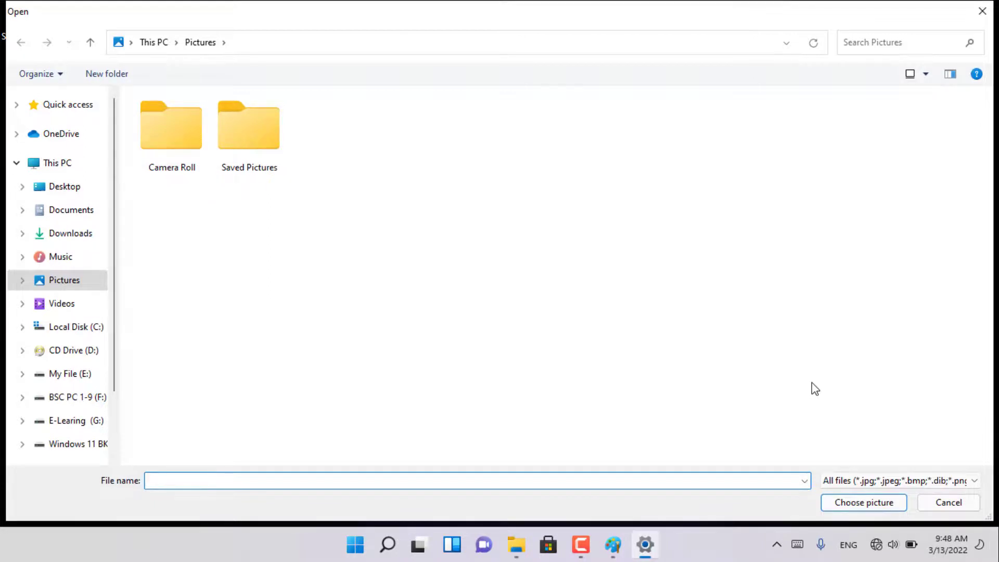
click(860, 478)
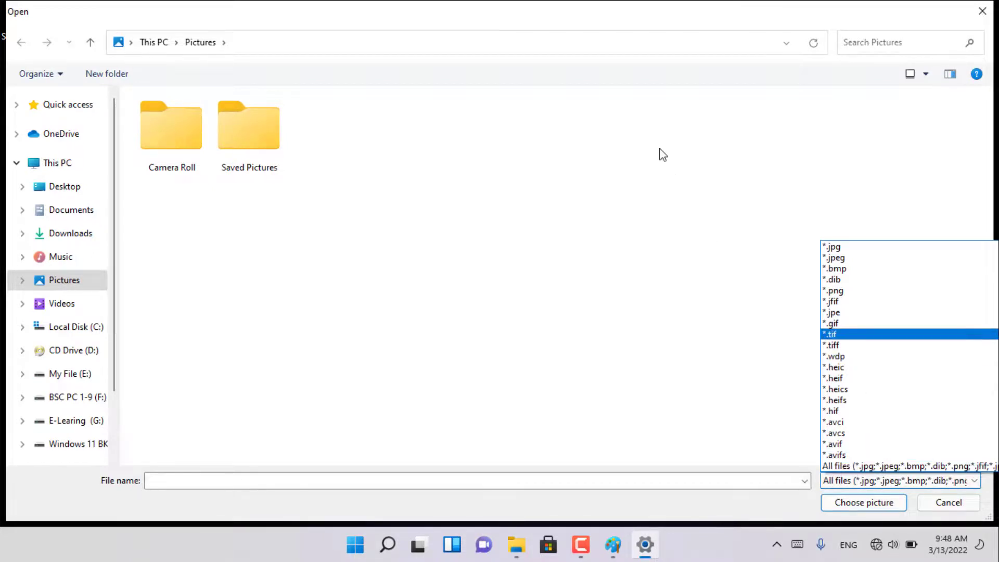
click(616, 6)
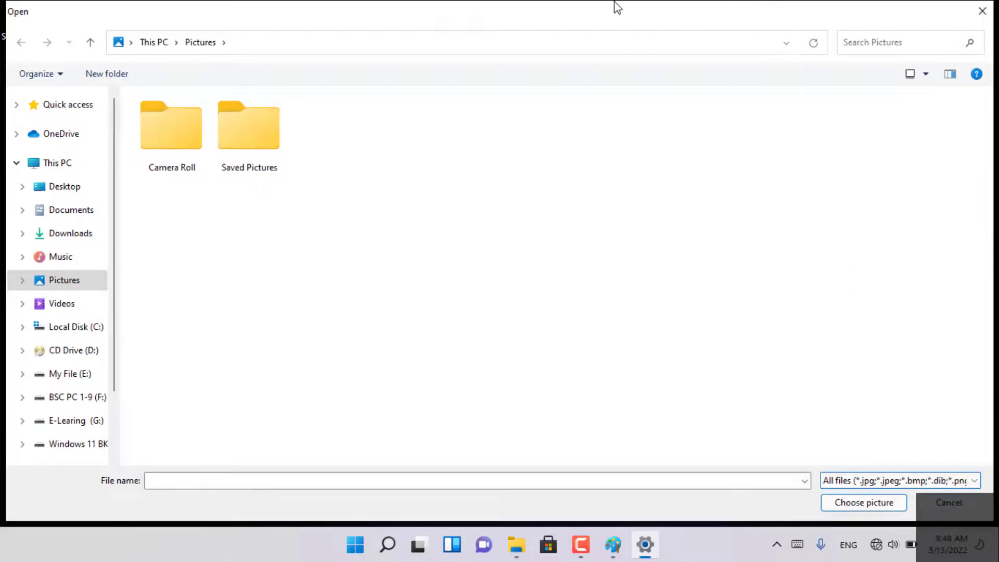
click(984, 7)
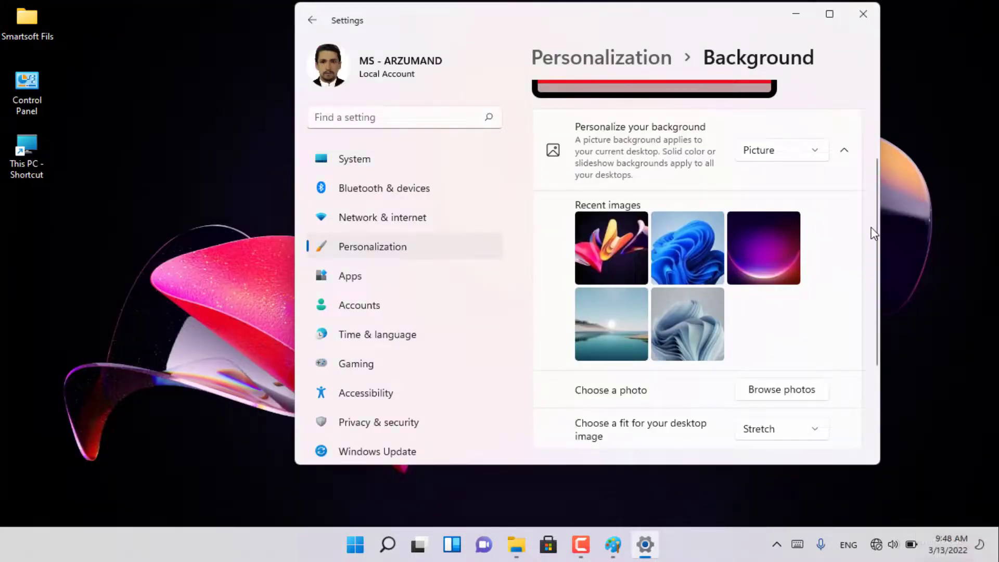
drag(880, 237, 878, 359)
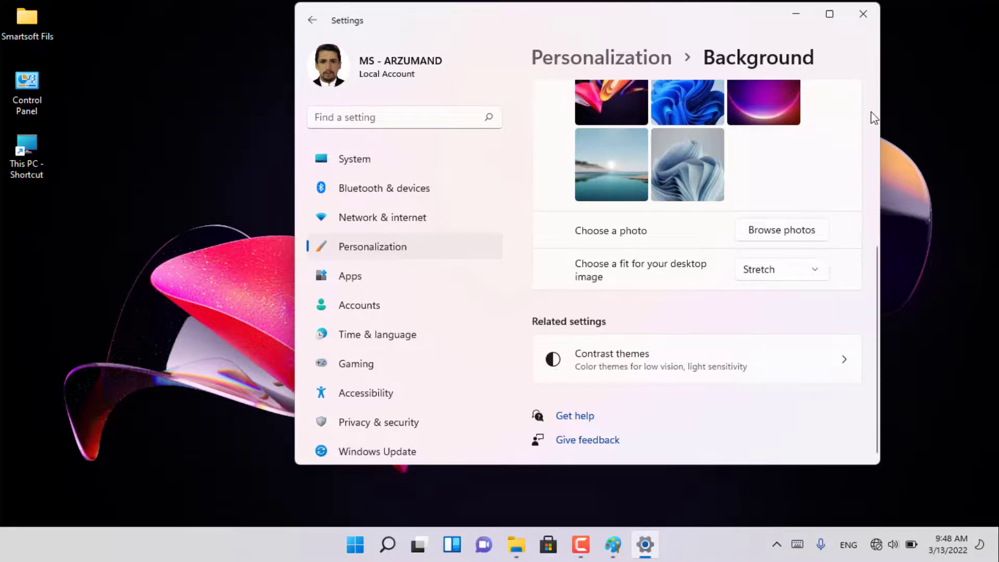
click(859, 25)
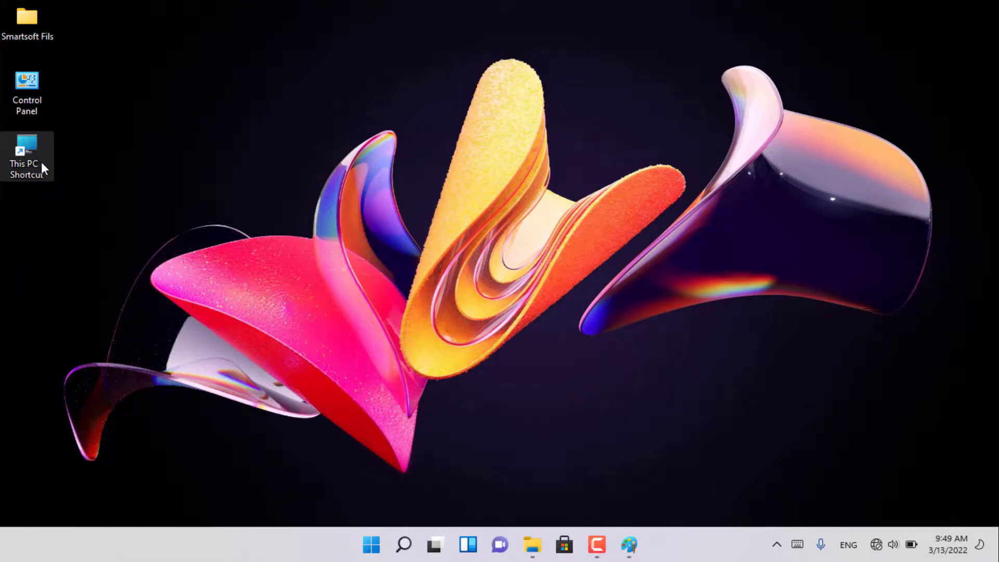
- Open the desktop icon settings from the Themes page of the desktop's Personalization settings
right_click(81, 170)
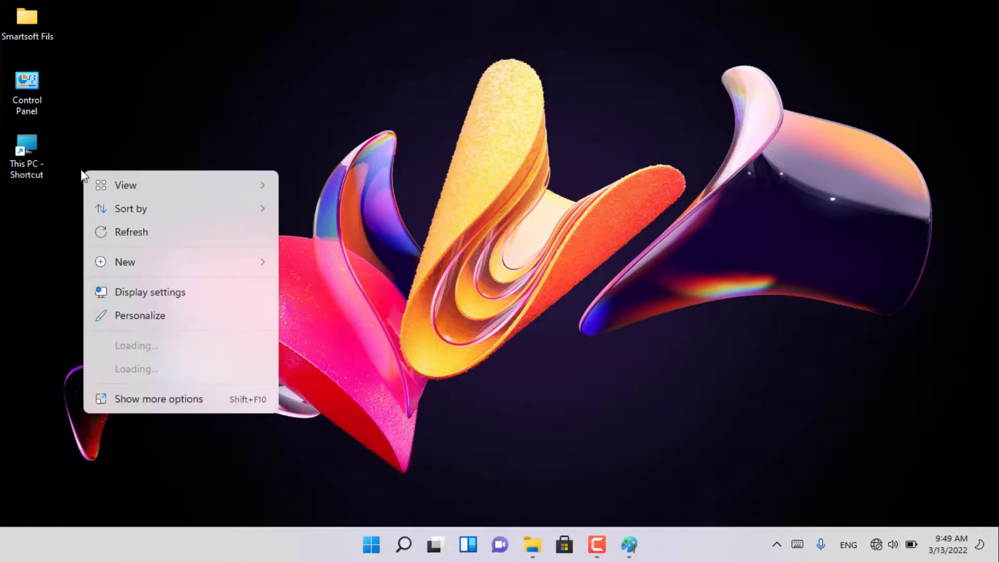
click(133, 324)
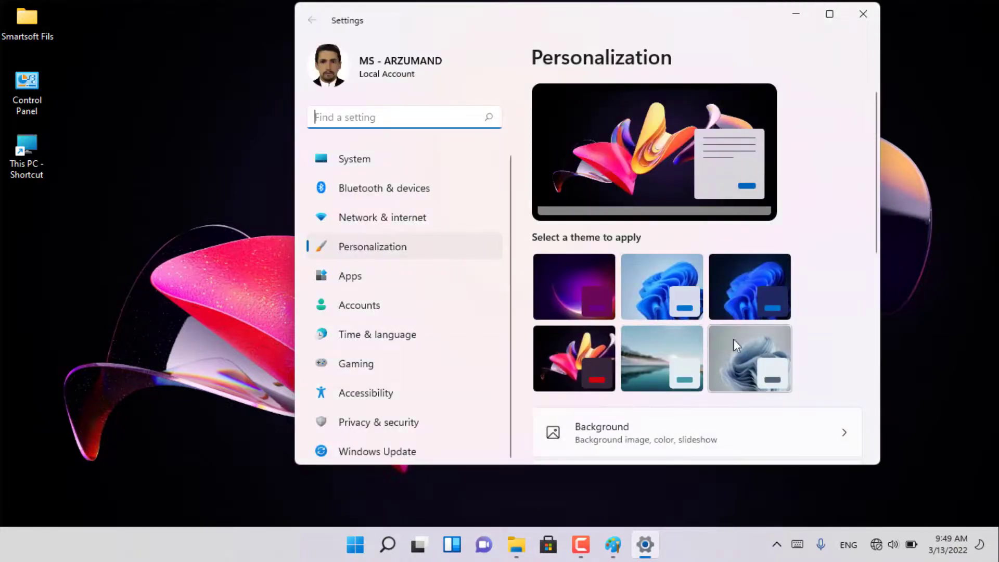
drag(877, 183, 871, 276)
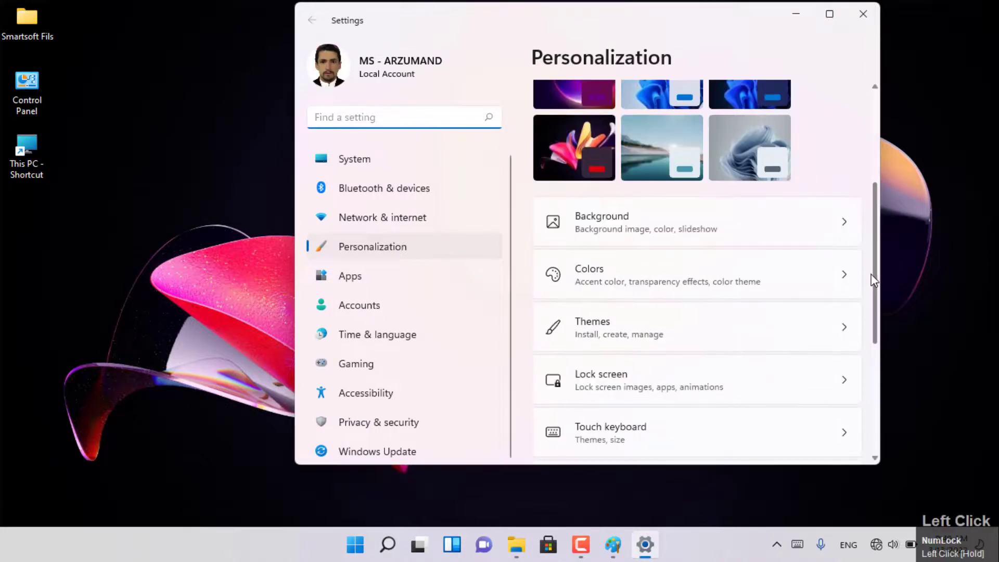
click(727, 332)
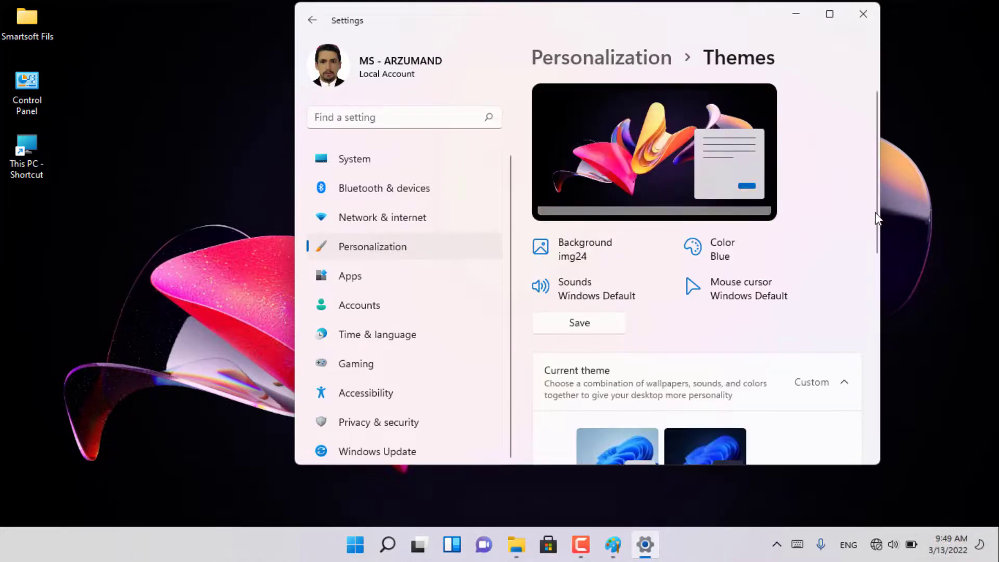
drag(876, 213, 830, 442)
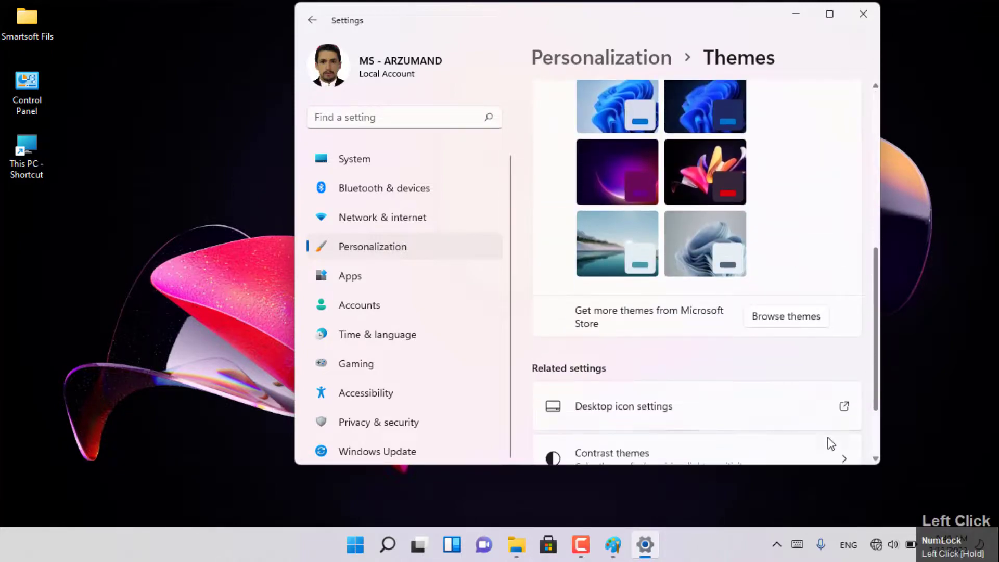
click(846, 409)
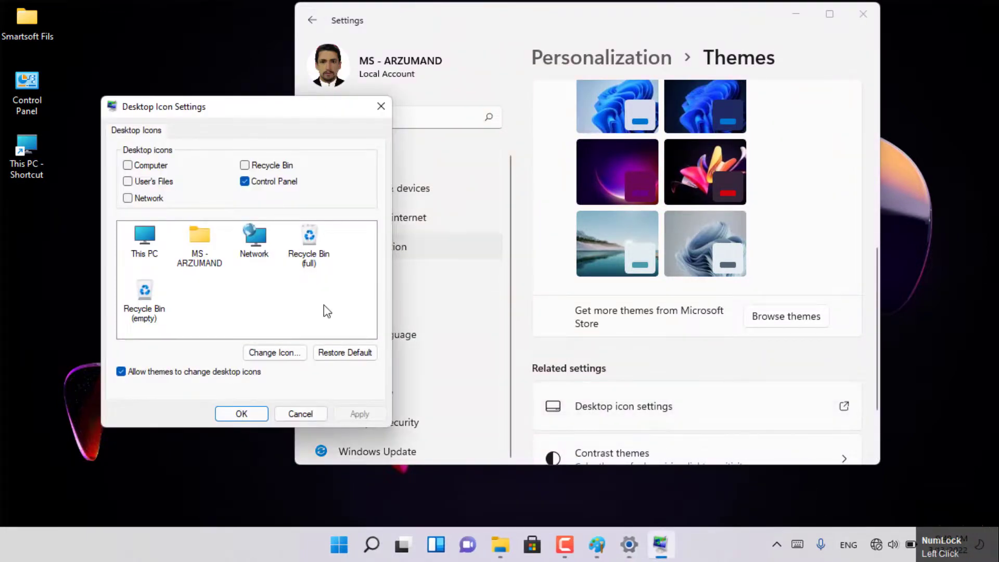
- Enable the Network, User's Files, Computer and Recycle Bin desktop icons and apply the change
click(140, 199)
click(128, 182)
click(128, 165)
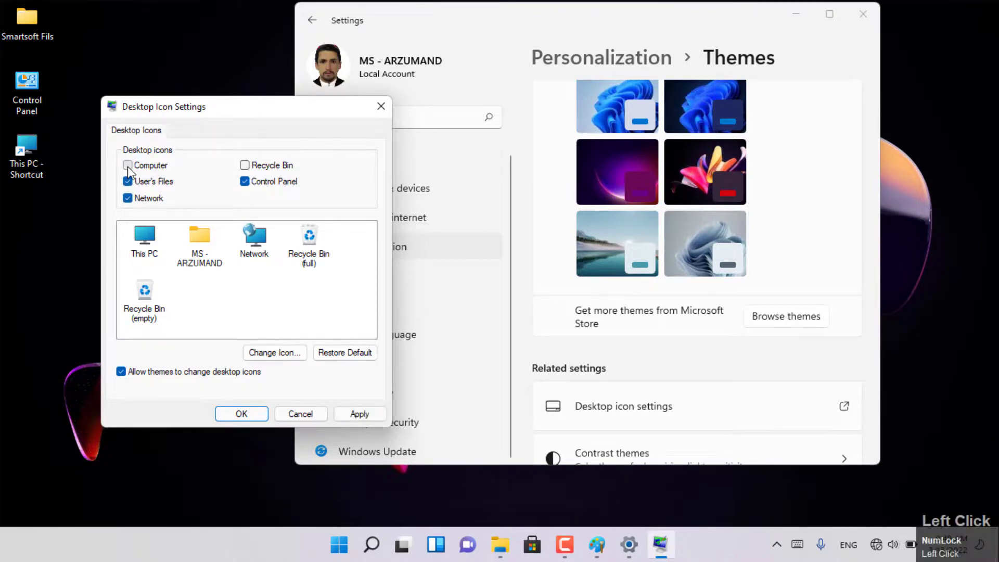
click(255, 166)
click(359, 414)
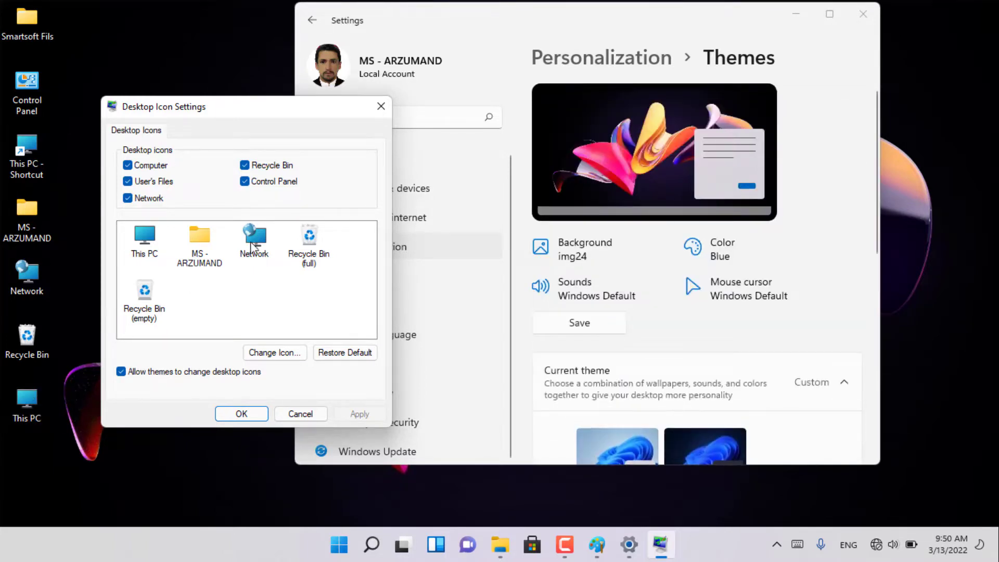
- Change the This PC icon to the monitor with a crescent moon from imageres.dll and apply it
click(156, 233)
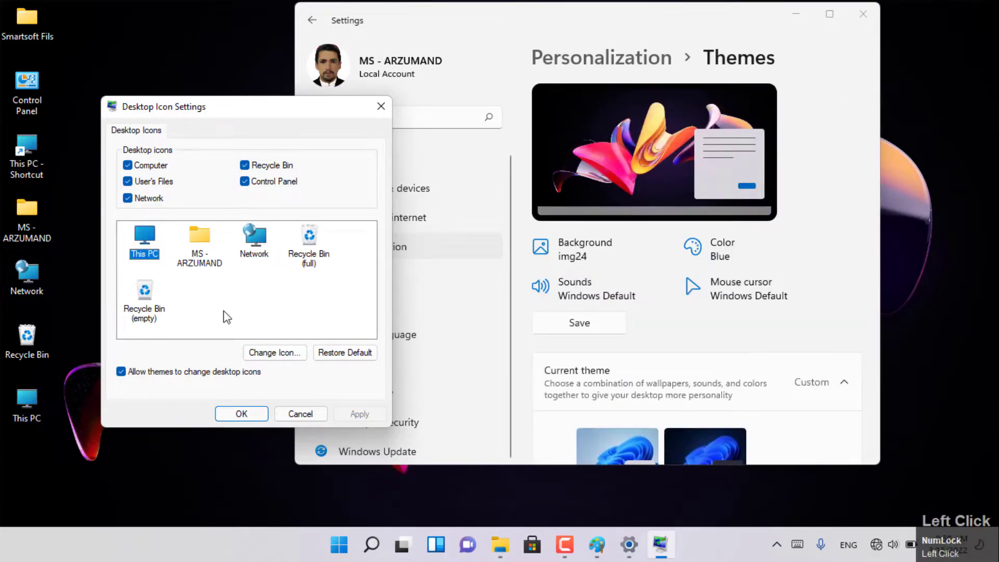
click(261, 354)
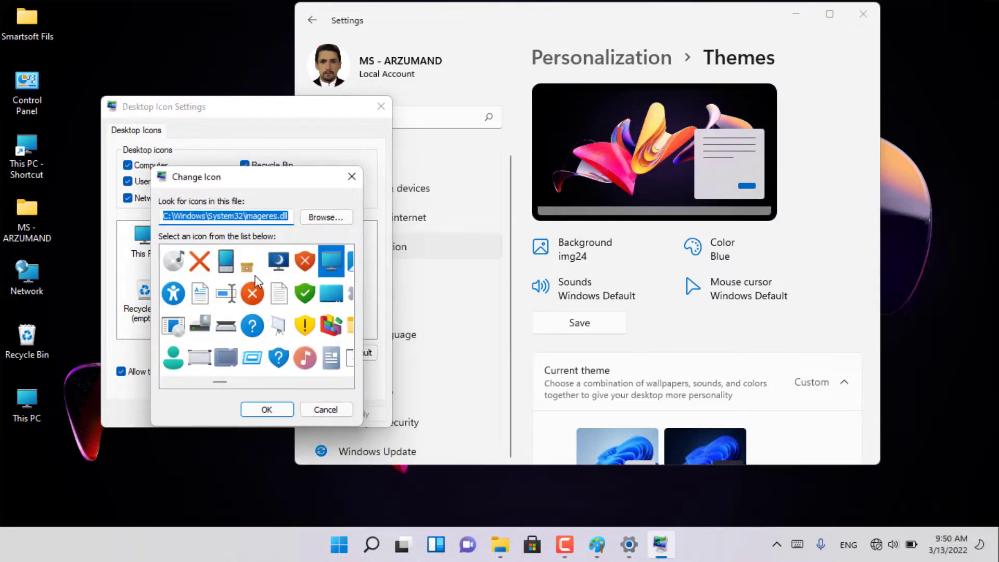
click(275, 266)
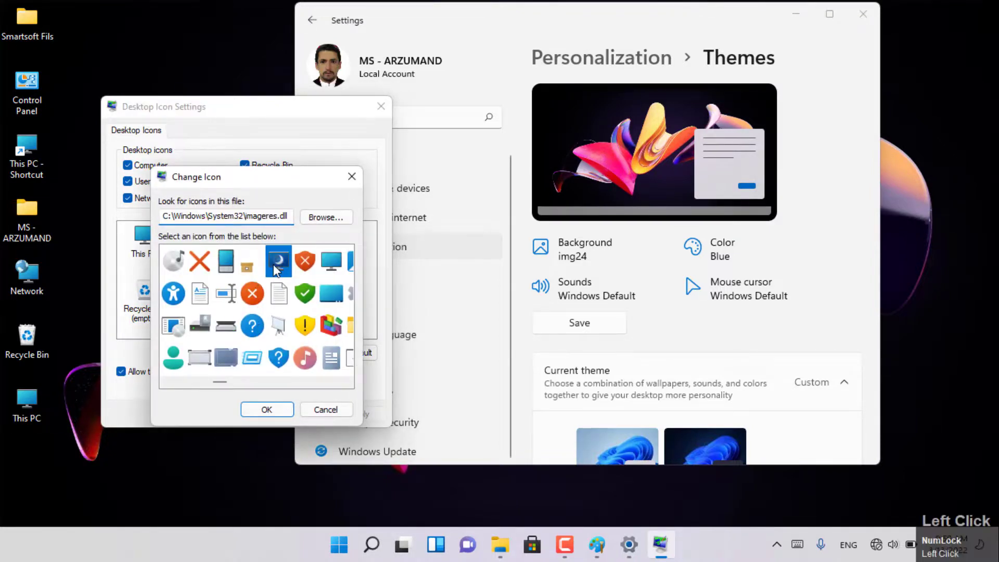
click(265, 410)
click(359, 417)
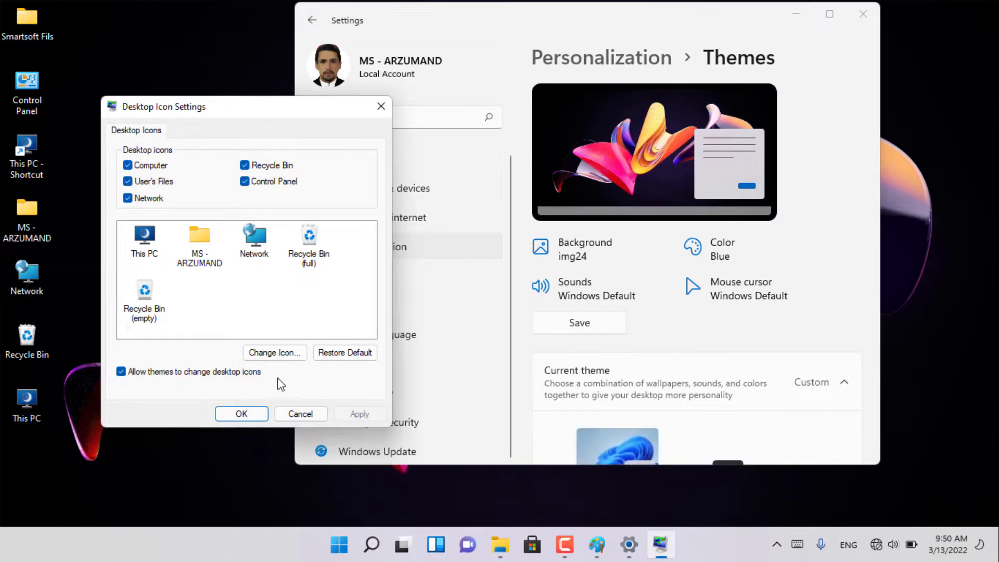
- Restore the default This PC icon, apply it, and close the desktop icon settings
click(329, 355)
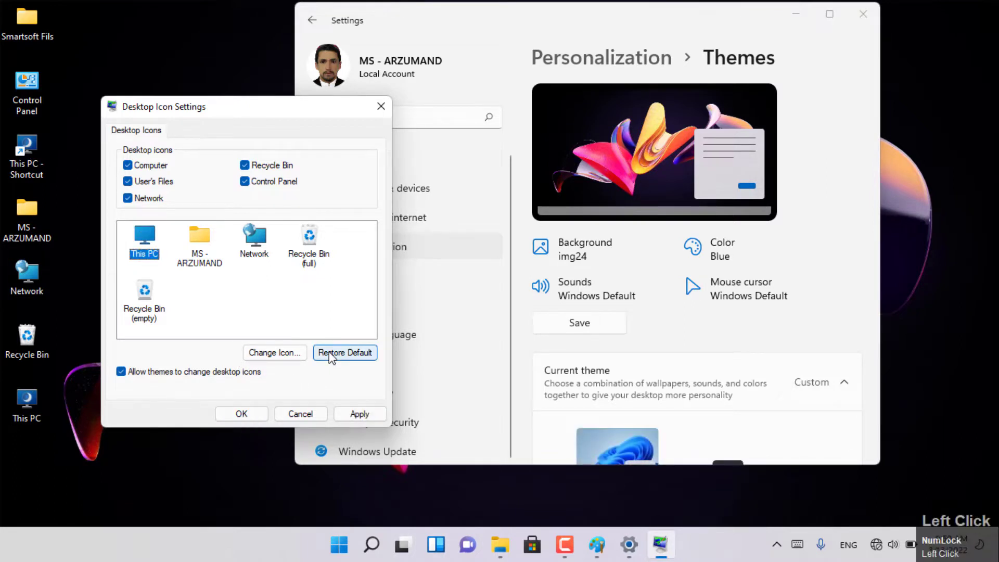
click(361, 412)
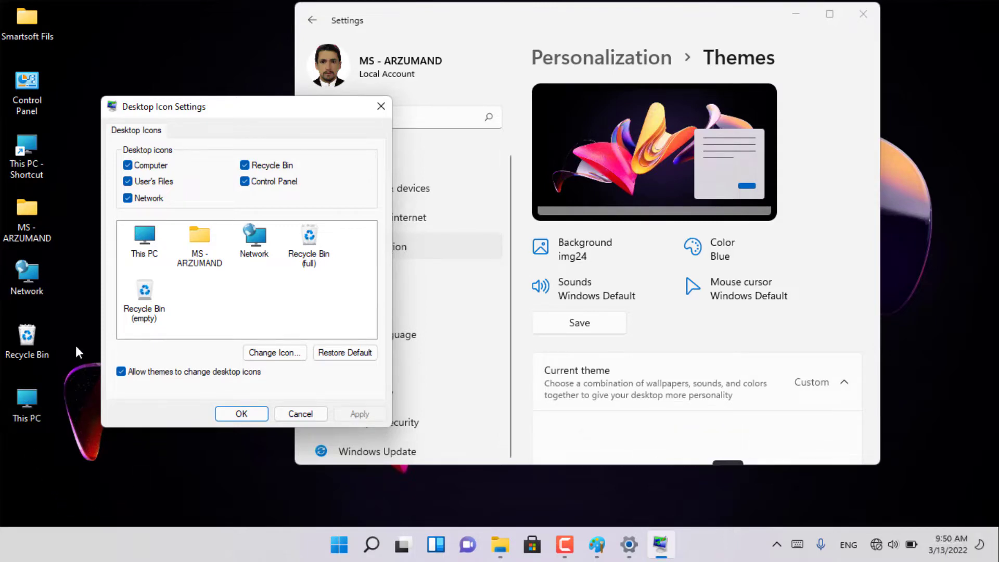
click(245, 414)
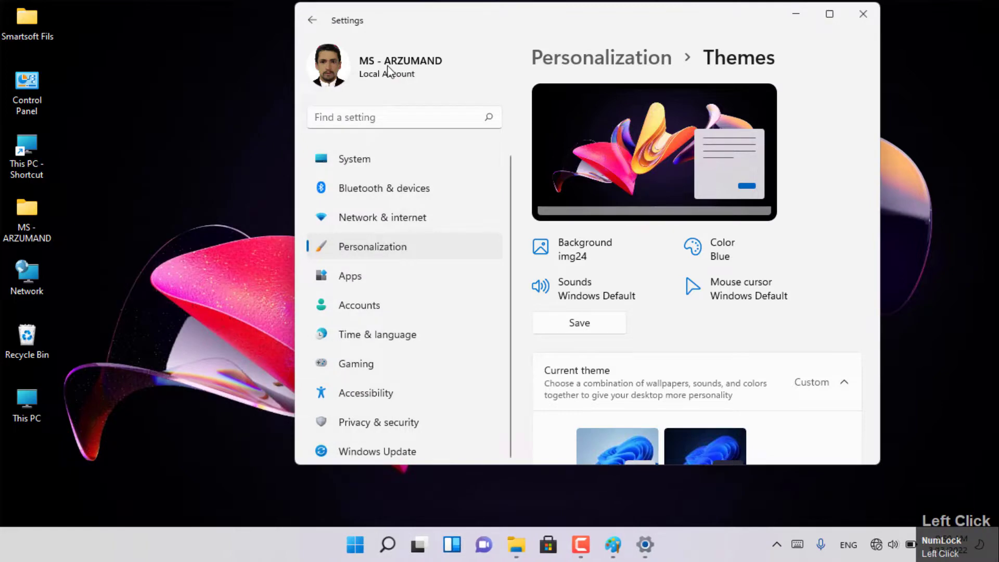
- Return to Personalization, maximize the Settings window, and open the Lock screen page
click(313, 20)
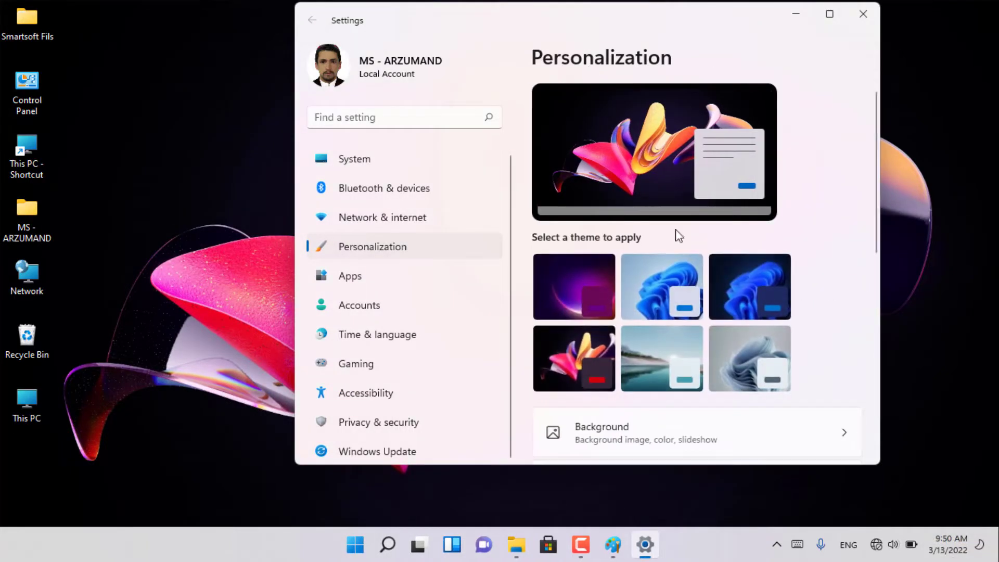
click(829, 14)
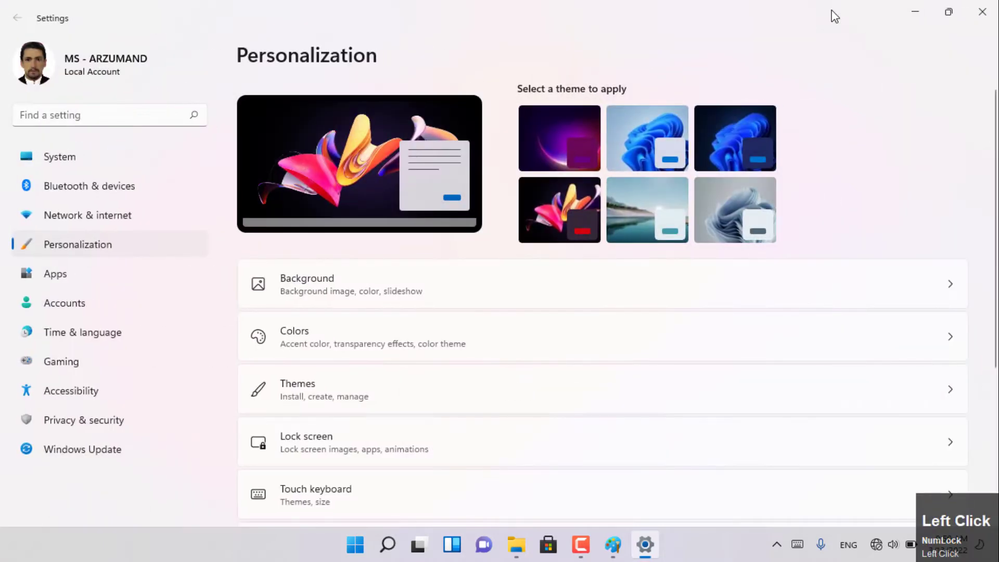
click(389, 454)
click(945, 439)
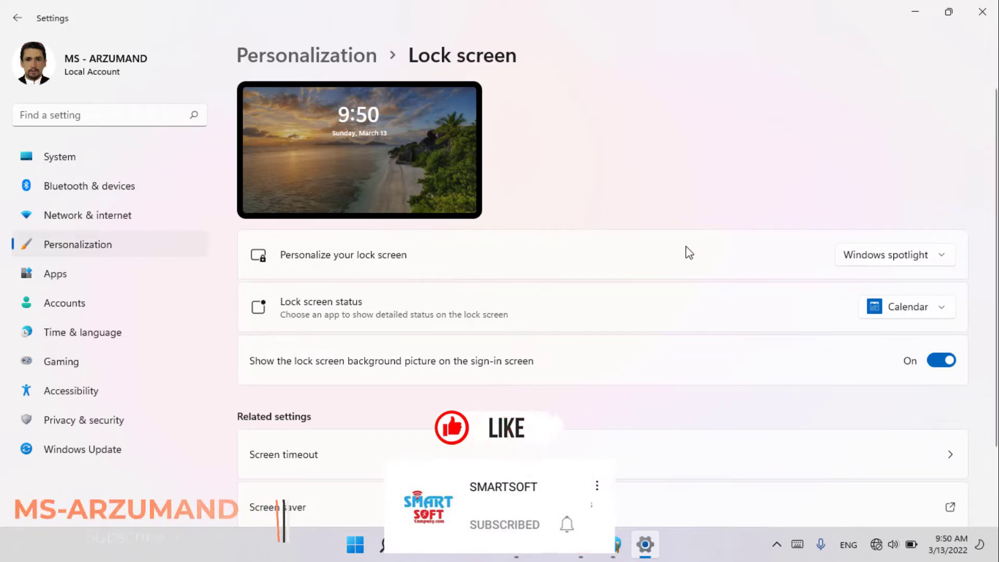
- Examine the apps available for the lock screen status without changing the selection, and minimize Settings
click(903, 309)
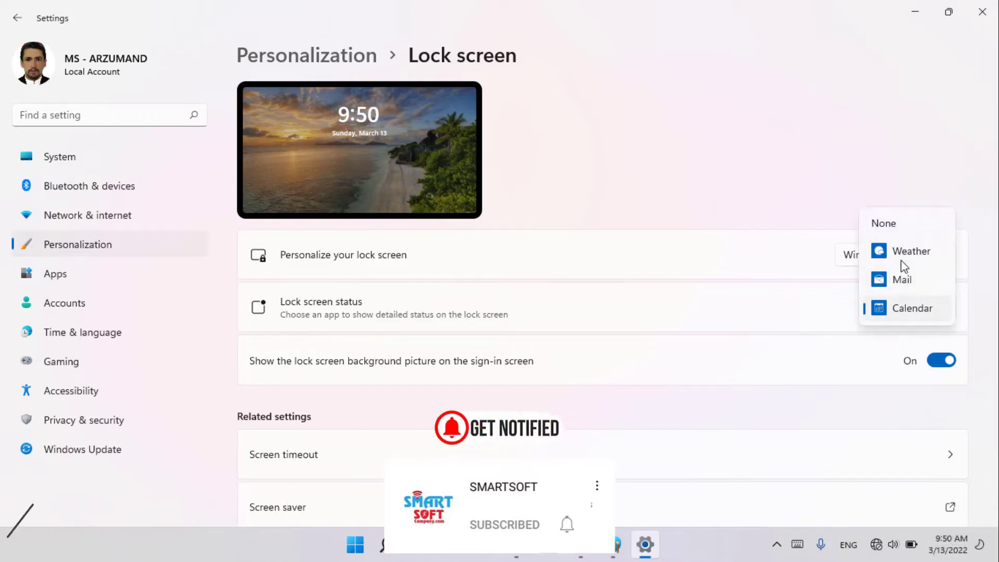
click(857, 417)
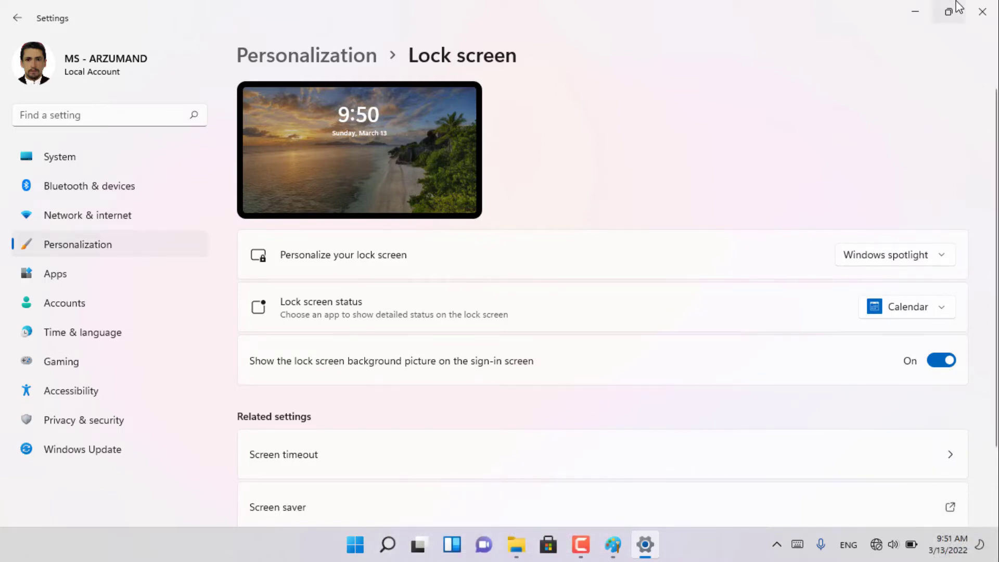
click(915, 10)
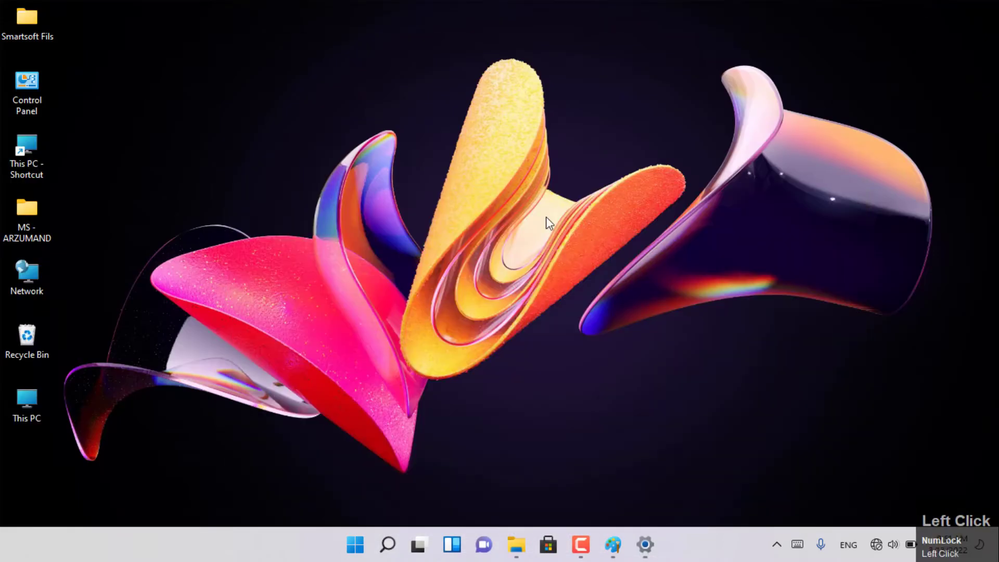